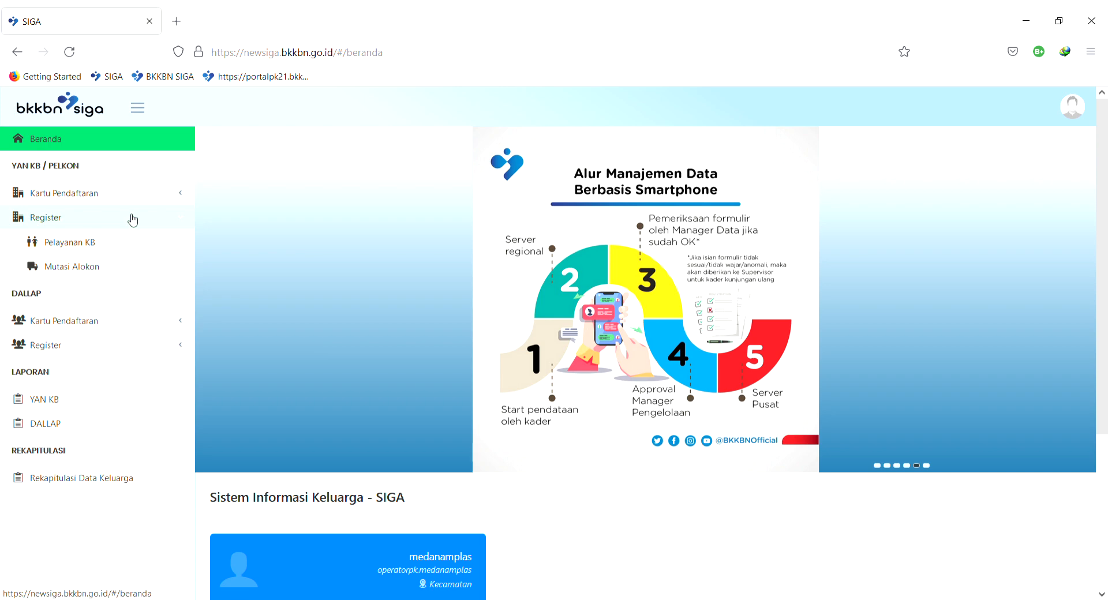
Open the Mutasi Alokon register in the YAN KB / PELKON section
{"action": "left_click", "coordinate": [133, 220]}
{"action": "scroll", "coordinate": [133, 220], "scroll_direction": "up", "scroll_amount": 3}
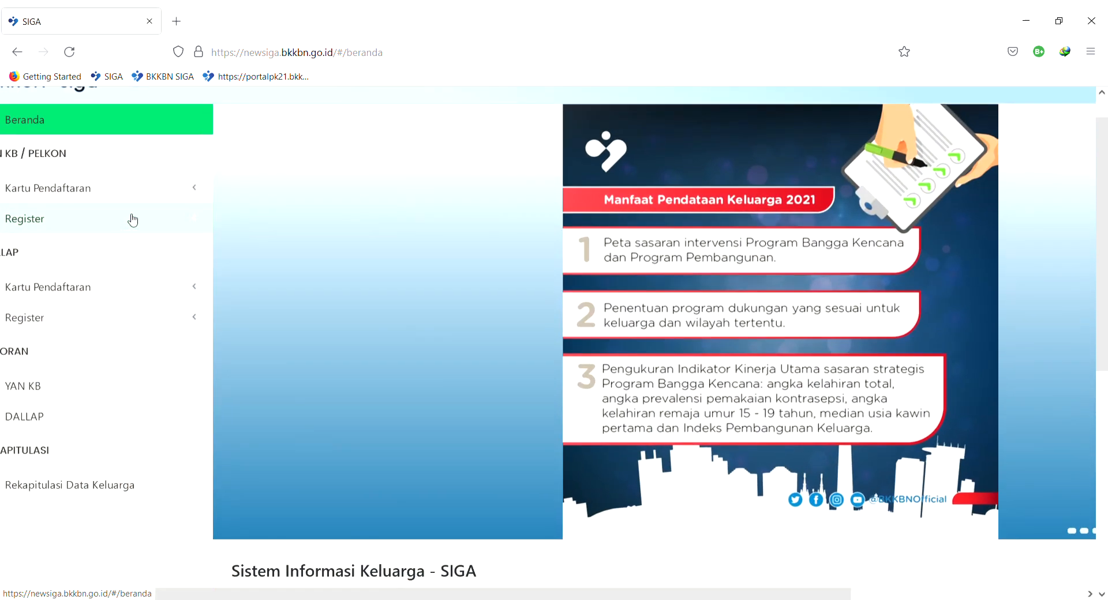
{"action": "scroll", "coordinate": [133, 220], "scroll_direction": "left", "scroll_amount": 1}
{"action": "scroll", "coordinate": [345, 215], "scroll_direction": "up", "scroll_amount": 1}
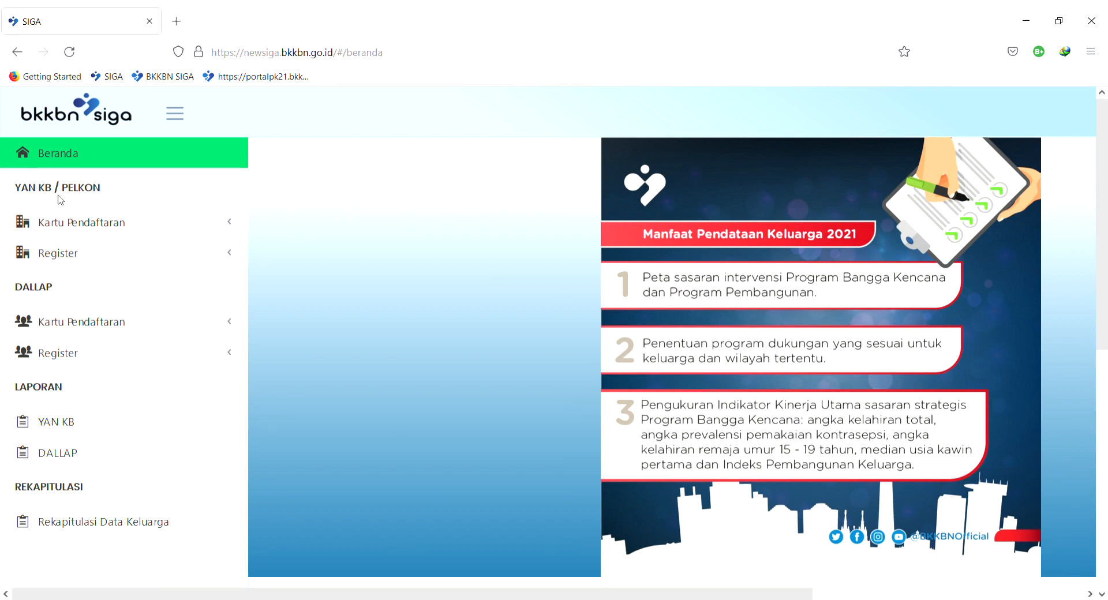
{"action": "scroll", "coordinate": [60, 200], "scroll_direction": "up", "scroll_amount": 2}
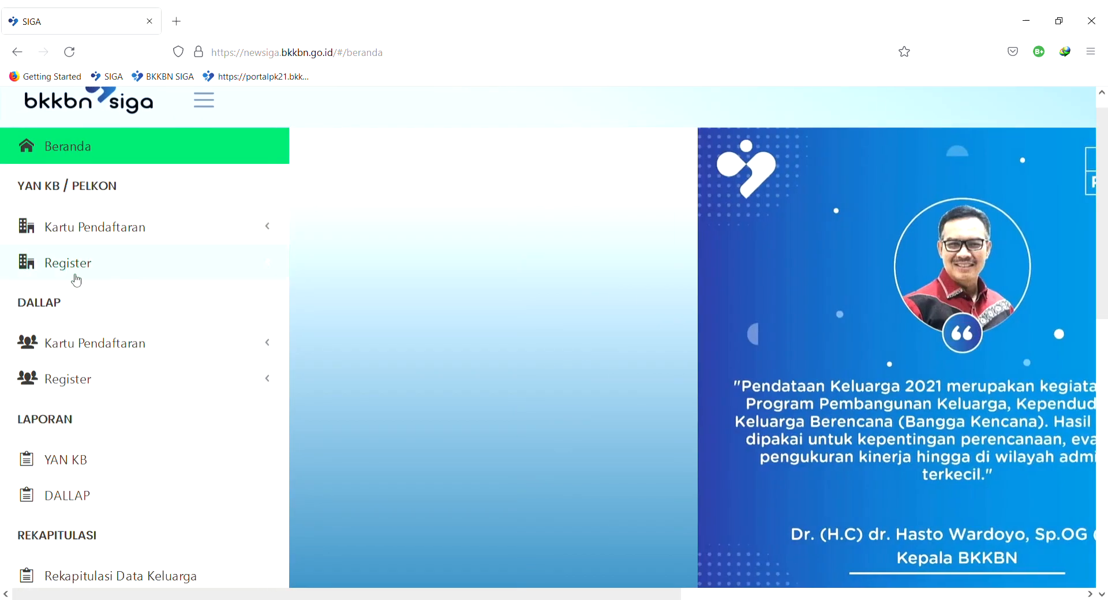
{"action": "left_click", "coordinate": [116, 267]}
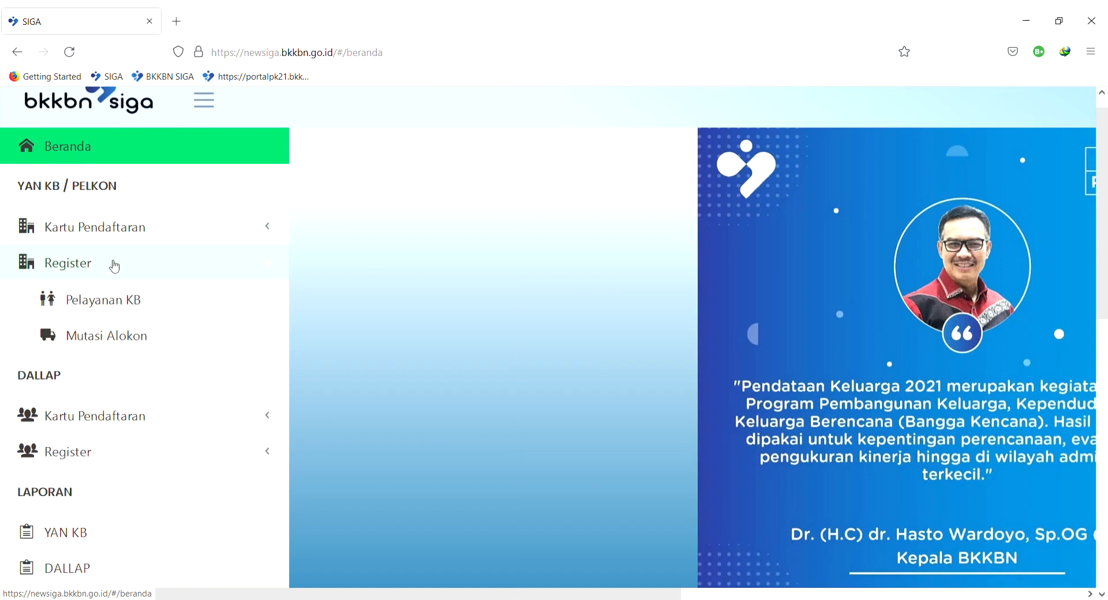
{"action": "left_click", "coordinate": [104, 340]}
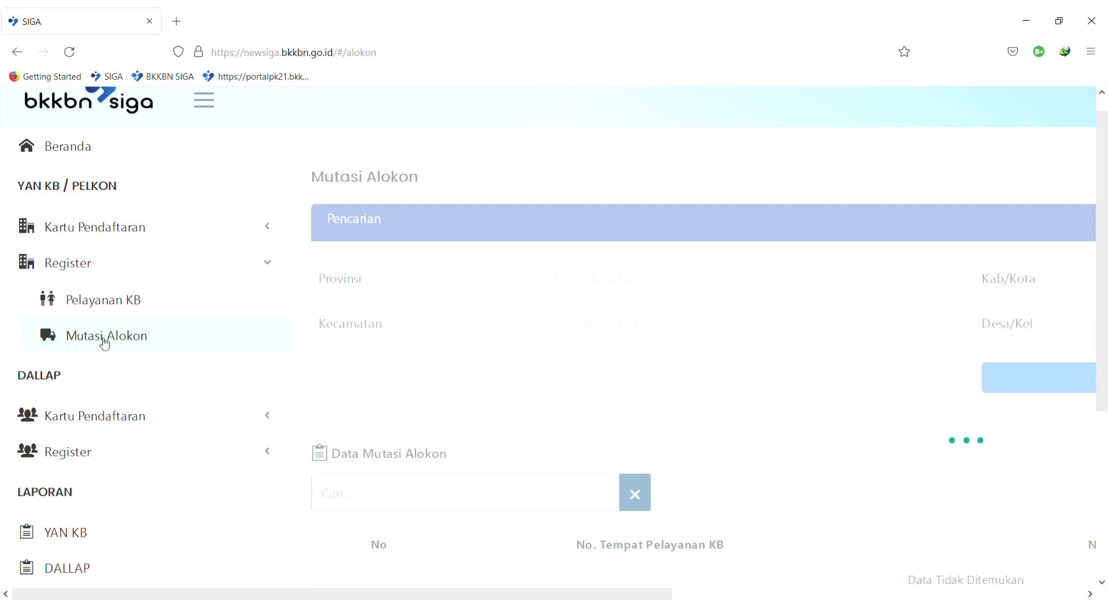
{"action": "left_click", "coordinate": [105, 344]}
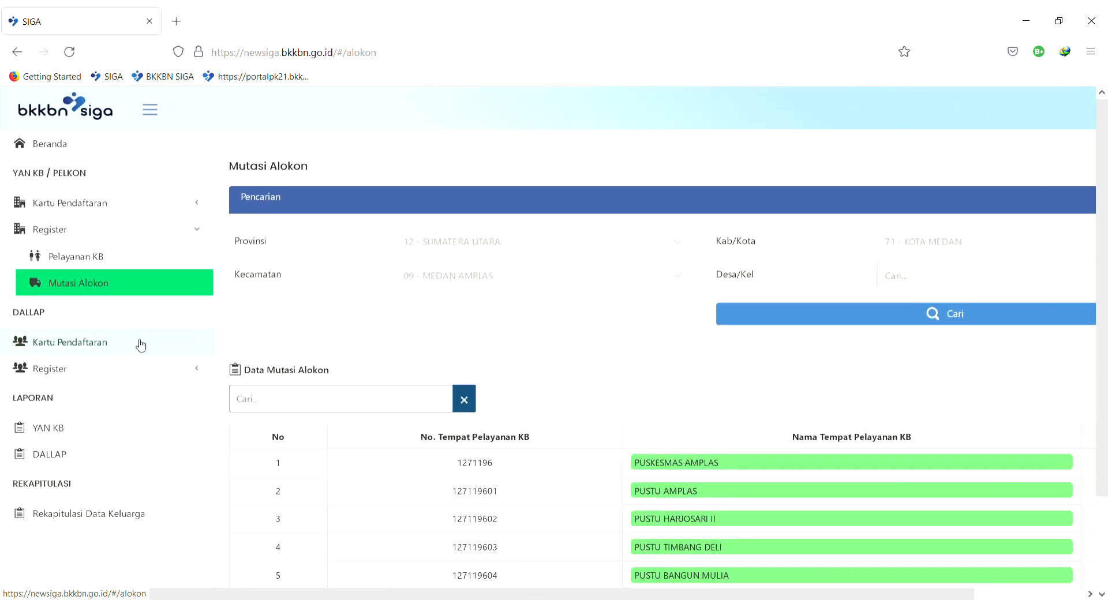
Examine the search filters and the list of KB service places on the Mutasi Alokon page
{"action": "scroll", "coordinate": [723, 384], "scroll_direction": "up", "scroll_amount": 3}
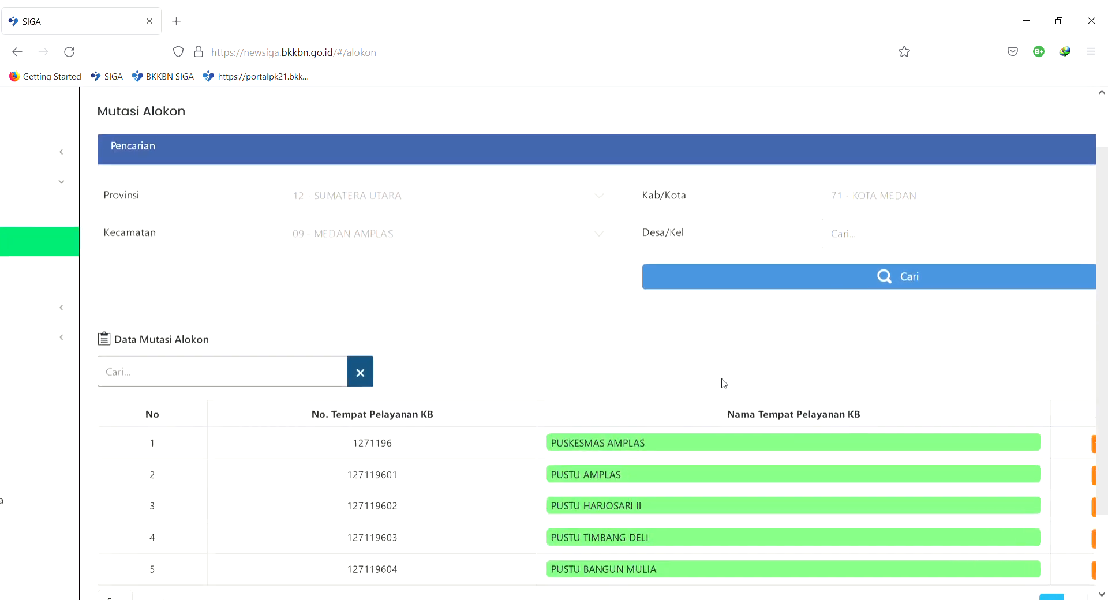
{"action": "scroll", "coordinate": [724, 384], "scroll_direction": "down", "scroll_amount": 3}
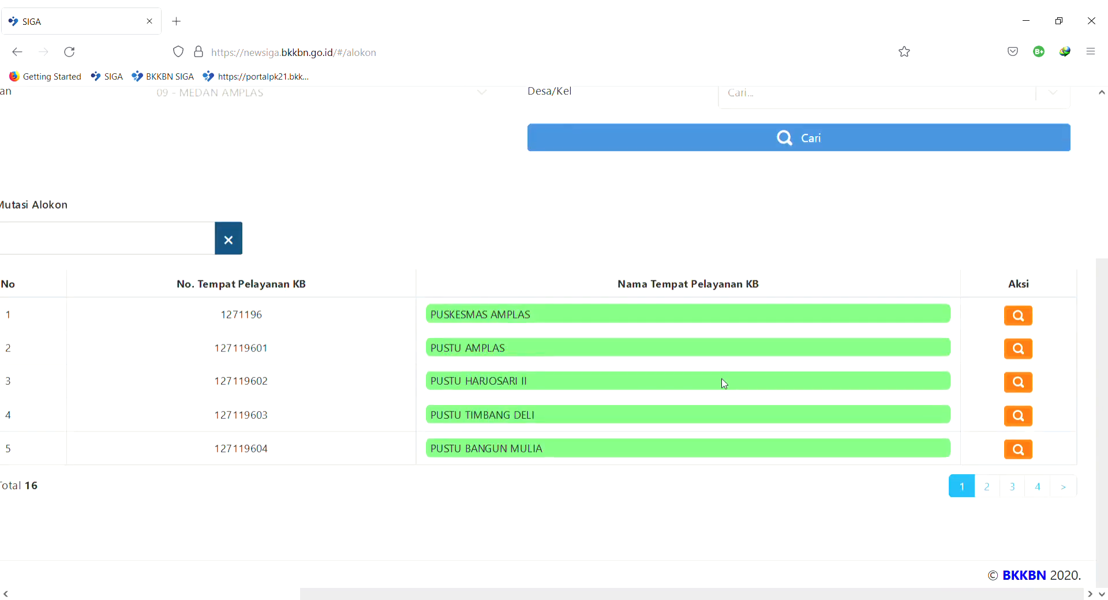
{"action": "scroll", "coordinate": [723, 383], "scroll_direction": "down", "scroll_amount": 3}
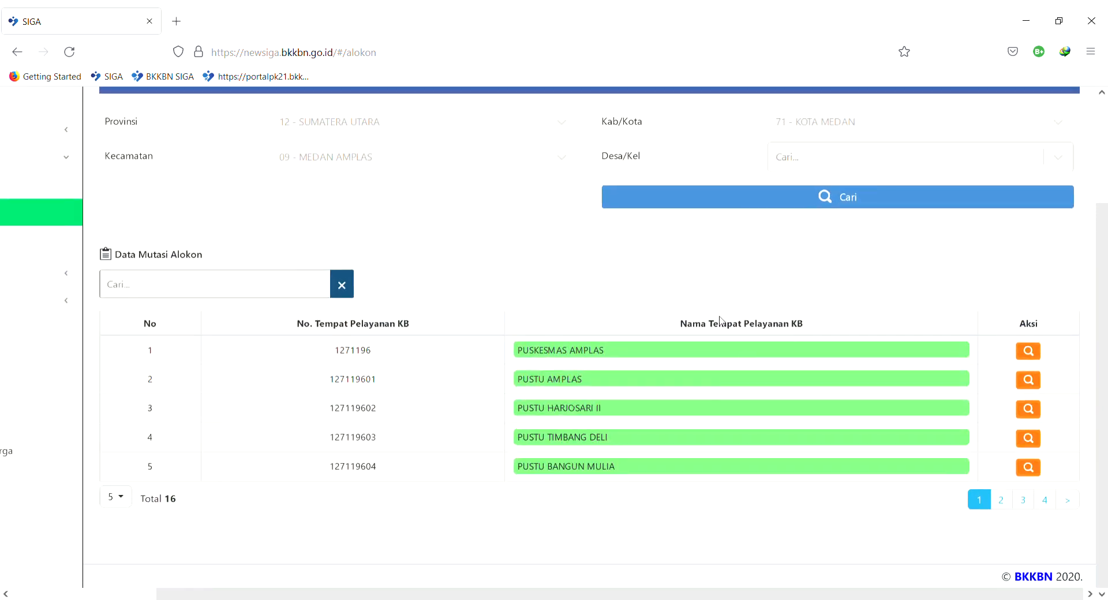
{"action": "scroll", "coordinate": [721, 320], "scroll_direction": "down", "scroll_amount": 1}
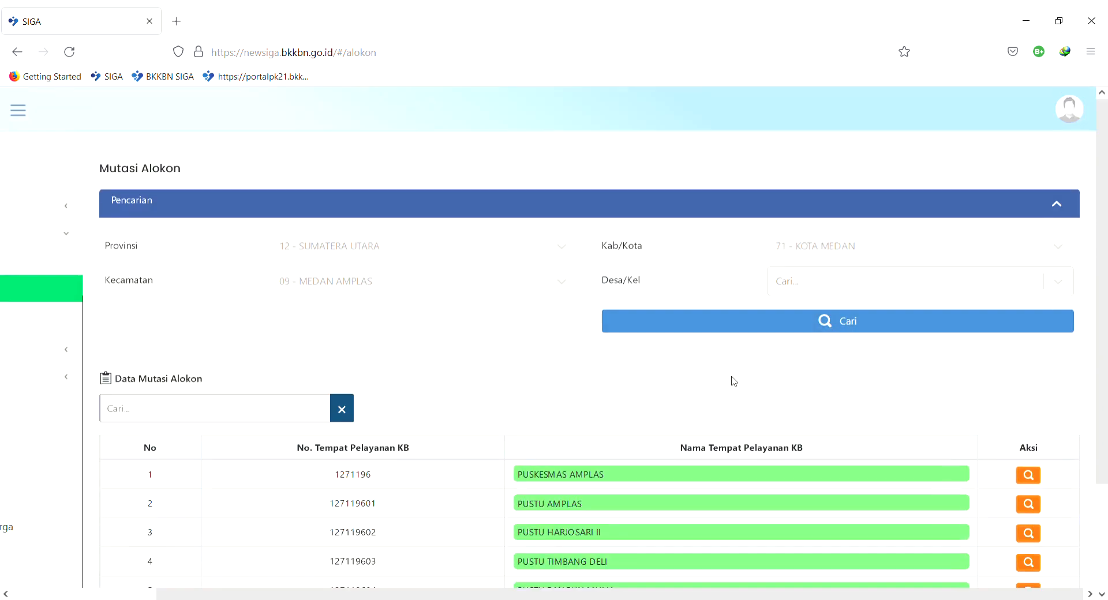
{"action": "scroll", "coordinate": [732, 378], "scroll_direction": "up", "scroll_amount": 1}
{"action": "scroll", "coordinate": [734, 381], "scroll_direction": "up", "scroll_amount": 3}
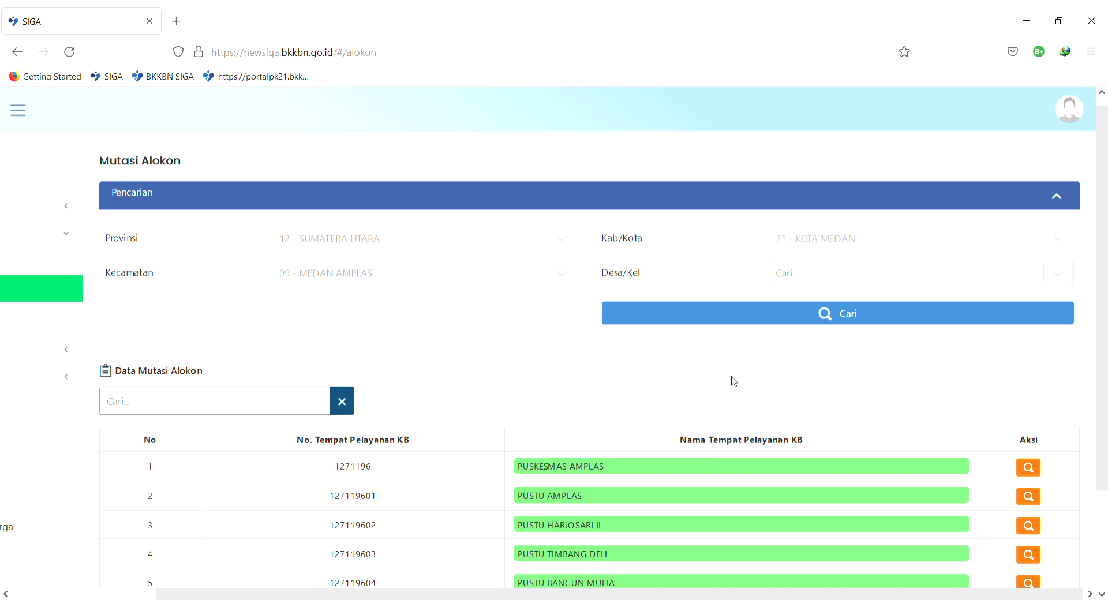
{"action": "scroll", "coordinate": [733, 381], "scroll_direction": "down", "scroll_amount": 3}
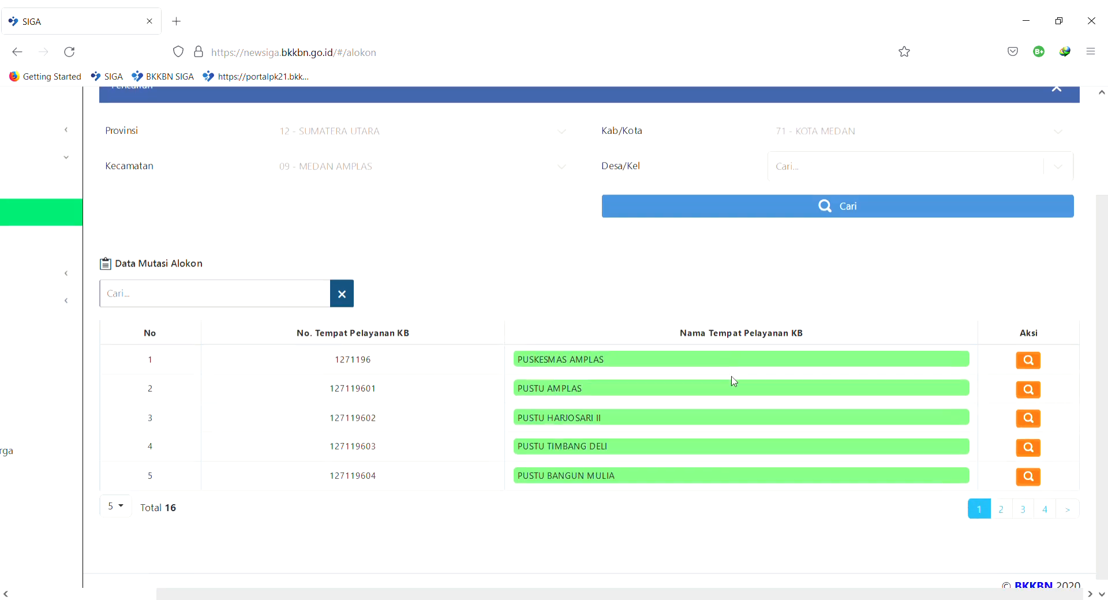
{"action": "scroll", "coordinate": [733, 381], "scroll_direction": "down", "scroll_amount": 2}
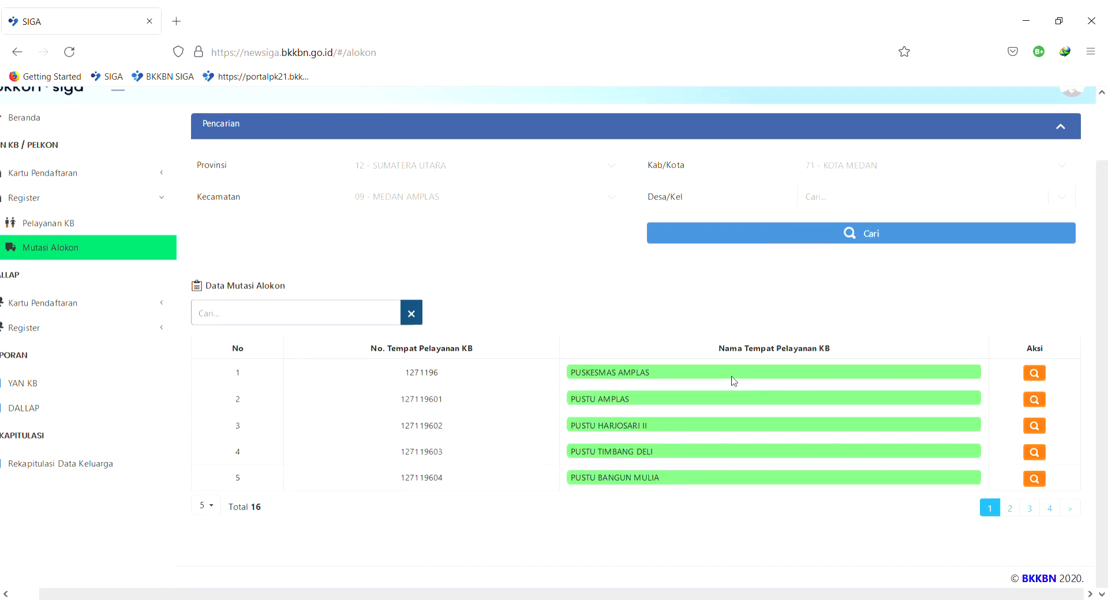
Open the Mutasi Alokon details of PUSKESMAS AMPLAS from the list of service places
{"action": "scroll", "coordinate": [734, 381], "scroll_direction": "up", "scroll_amount": 3}
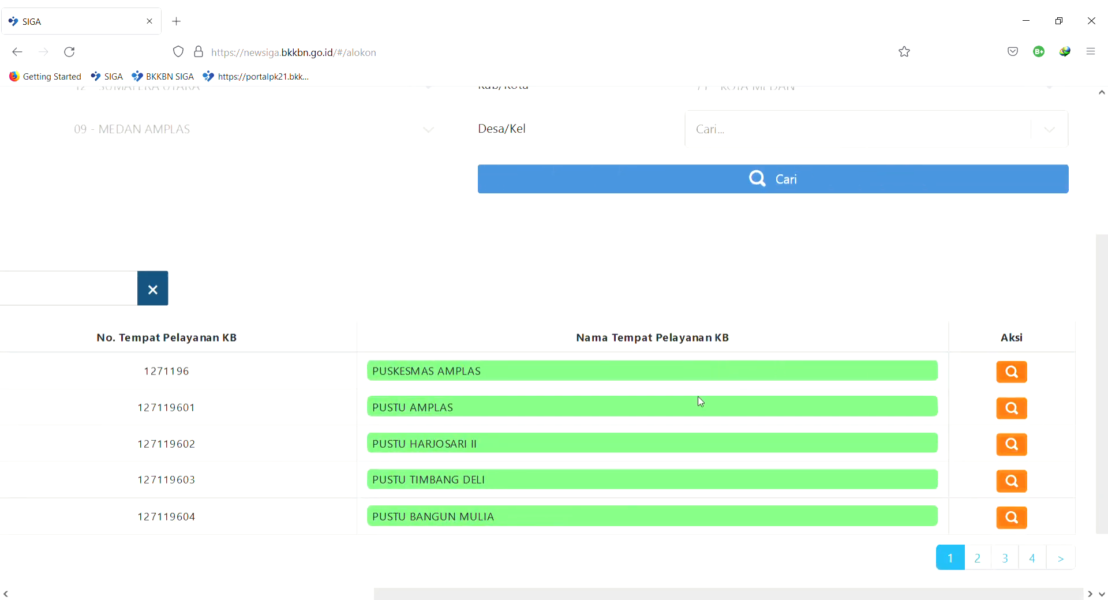
{"action": "scroll", "coordinate": [751, 385], "scroll_direction": "down", "scroll_amount": 1}
{"action": "scroll", "coordinate": [752, 384], "scroll_direction": "up", "scroll_amount": 1}
{"action": "scroll", "coordinate": [890, 376], "scroll_direction": "up", "scroll_amount": 2}
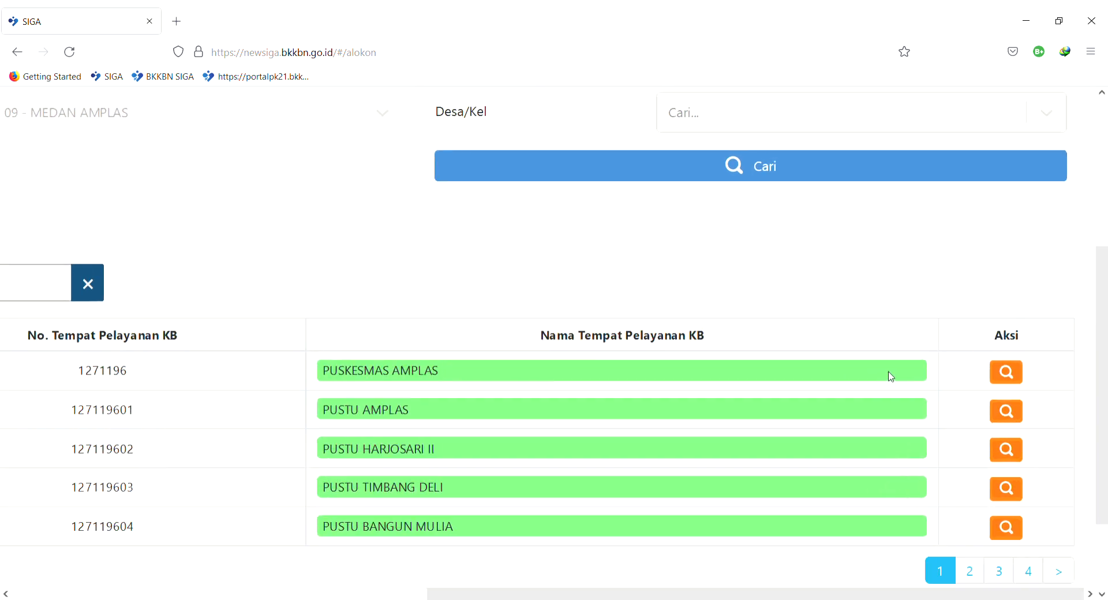
{"action": "left_click", "coordinate": [1014, 381]}
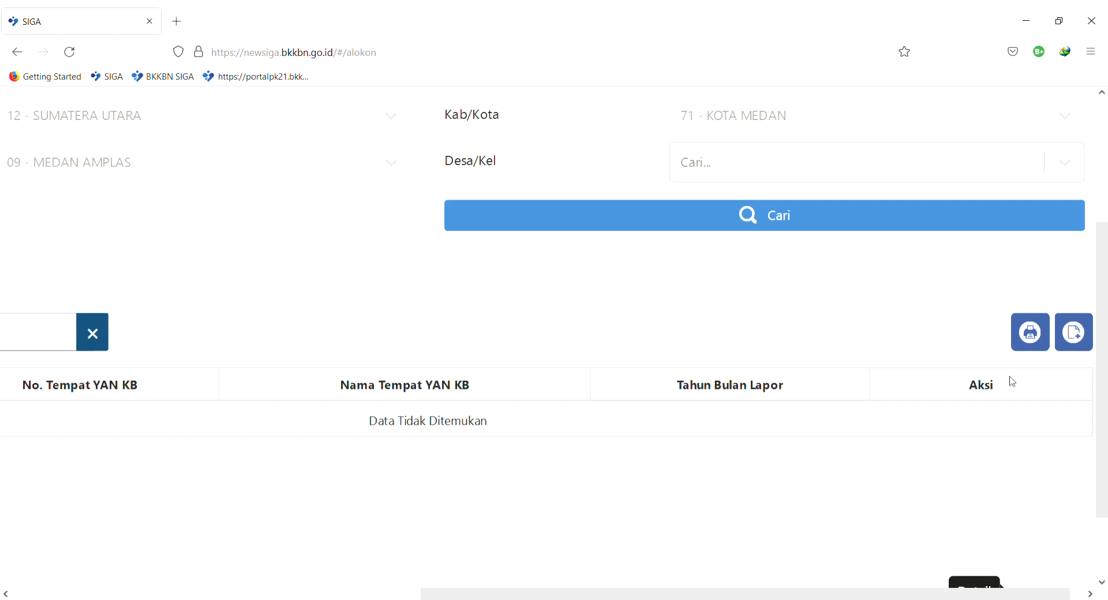
Start a new Mutasi Alokon record for PUSKESMAS AMPLAS
{"action": "scroll", "coordinate": [1012, 382], "scroll_direction": "down", "scroll_amount": 4}
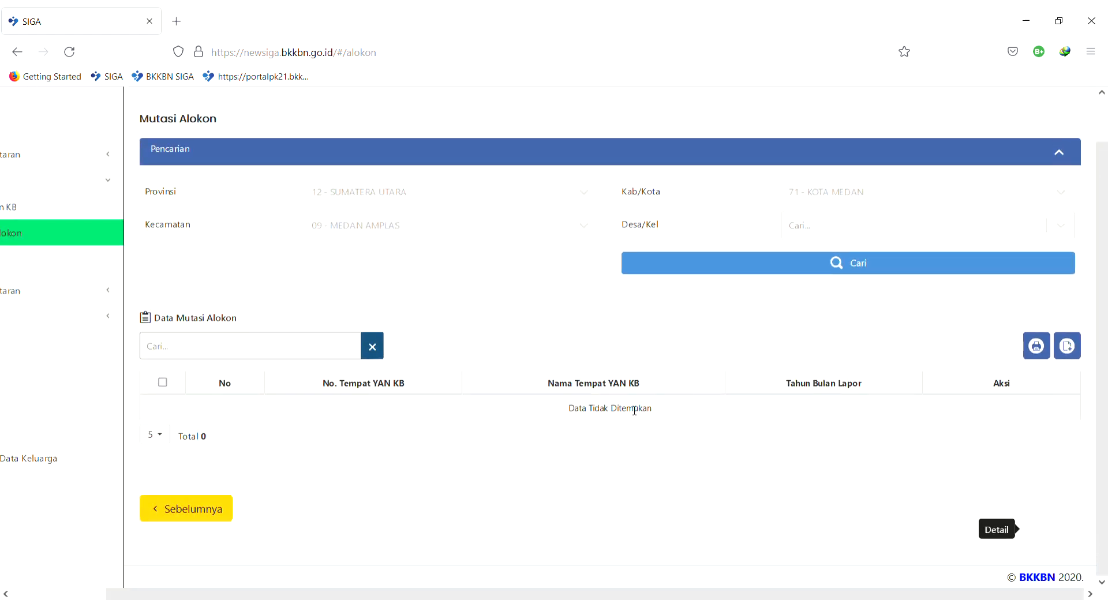
{"action": "scroll", "coordinate": [614, 420], "scroll_direction": "up", "scroll_amount": 3}
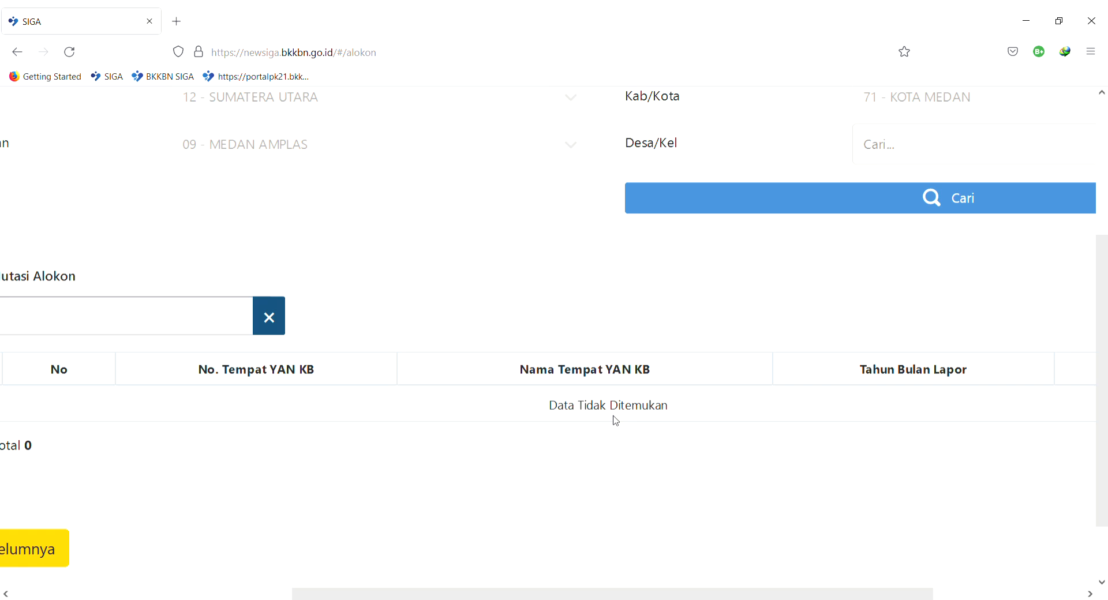
{"action": "scroll", "coordinate": [616, 422], "scroll_direction": "right", "scroll_amount": 4}
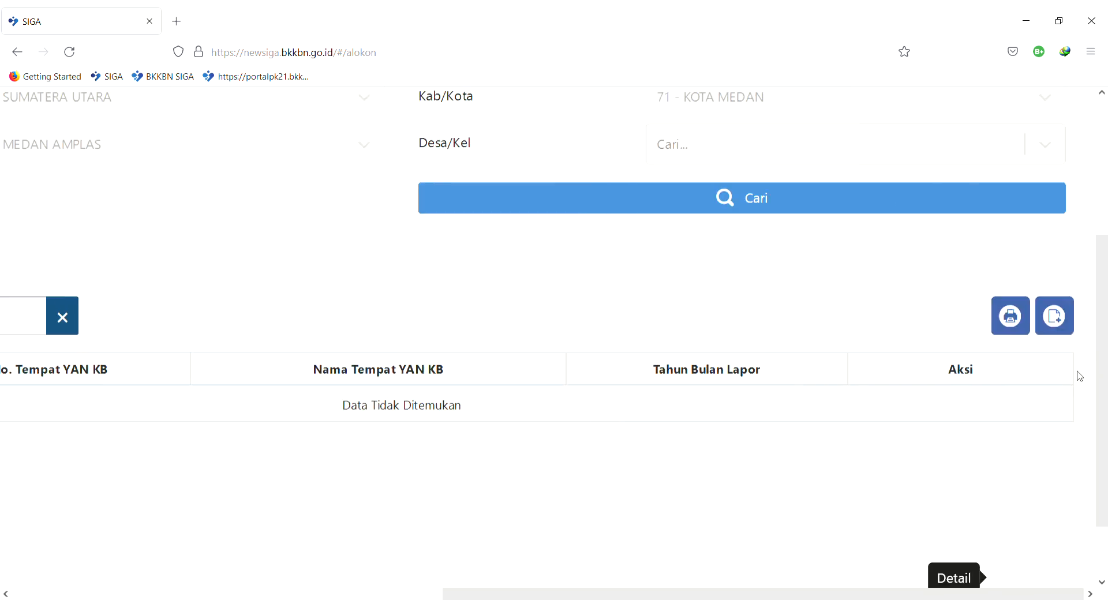
{"action": "scroll", "coordinate": [1087, 325], "scroll_direction": "up", "scroll_amount": 2}
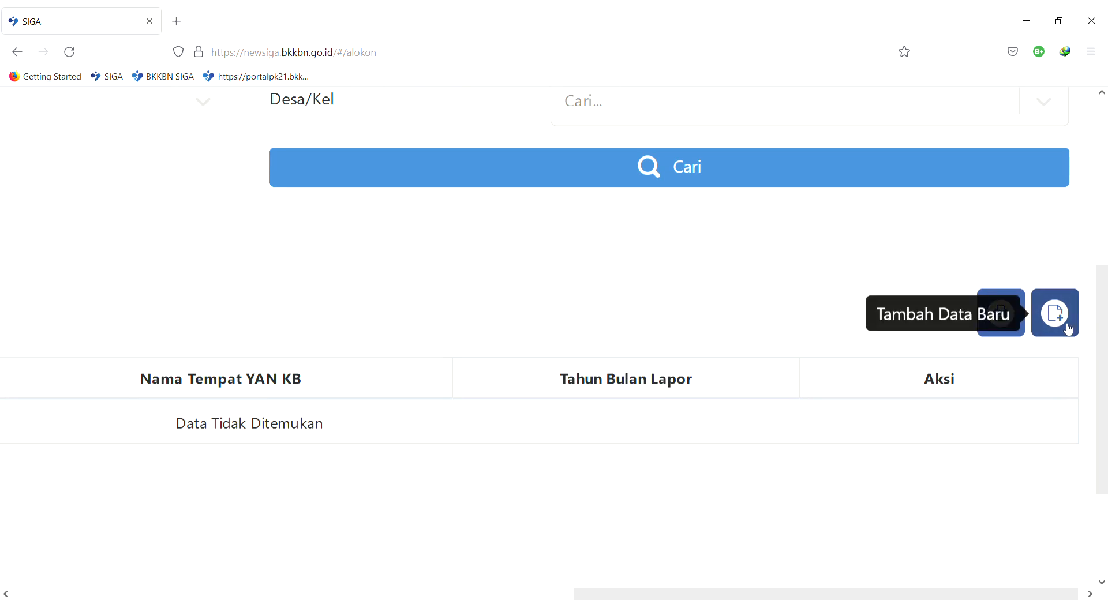
{"action": "left_click", "coordinate": [1066, 327]}
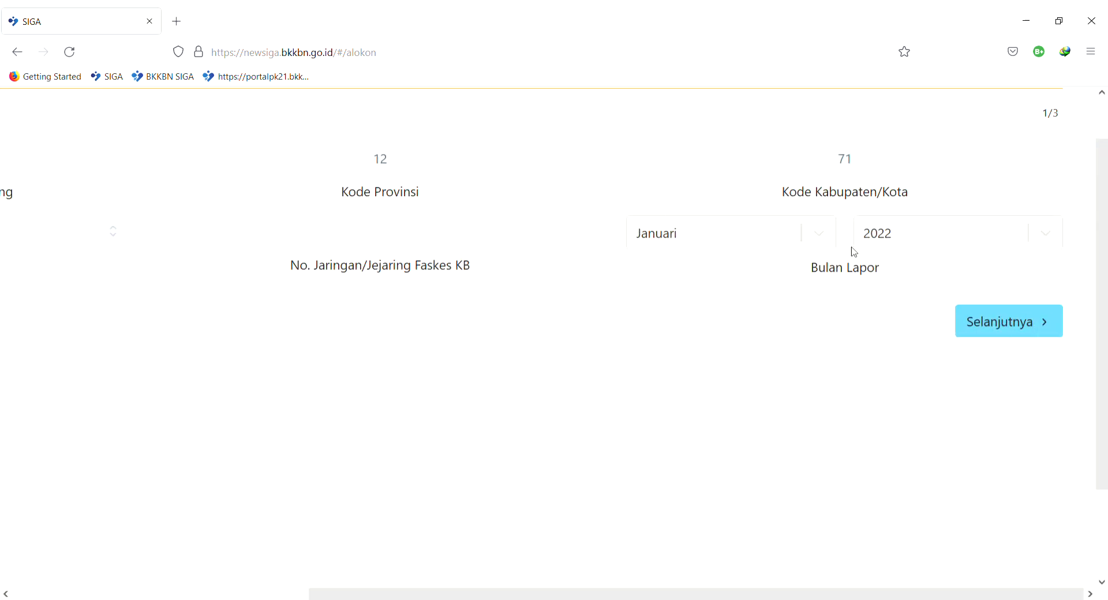
Choose Januari as the reporting month and continue to the Data Mutasi part of the form
{"action": "left_click", "coordinate": [825, 243]}
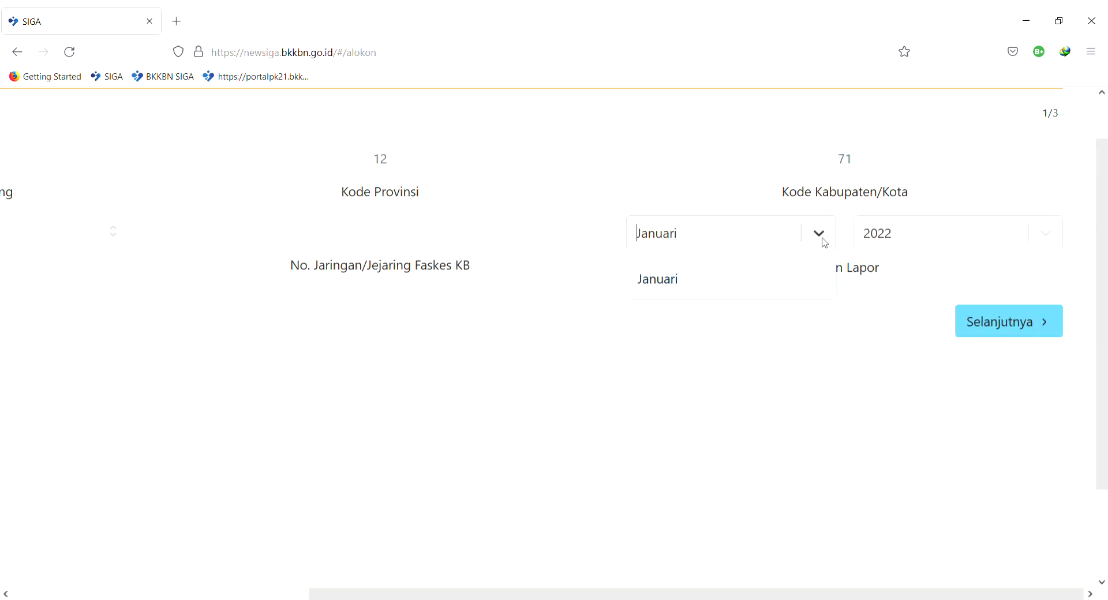
{"action": "left_click", "coordinate": [686, 279]}
{"action": "left_click", "coordinate": [1000, 331]}
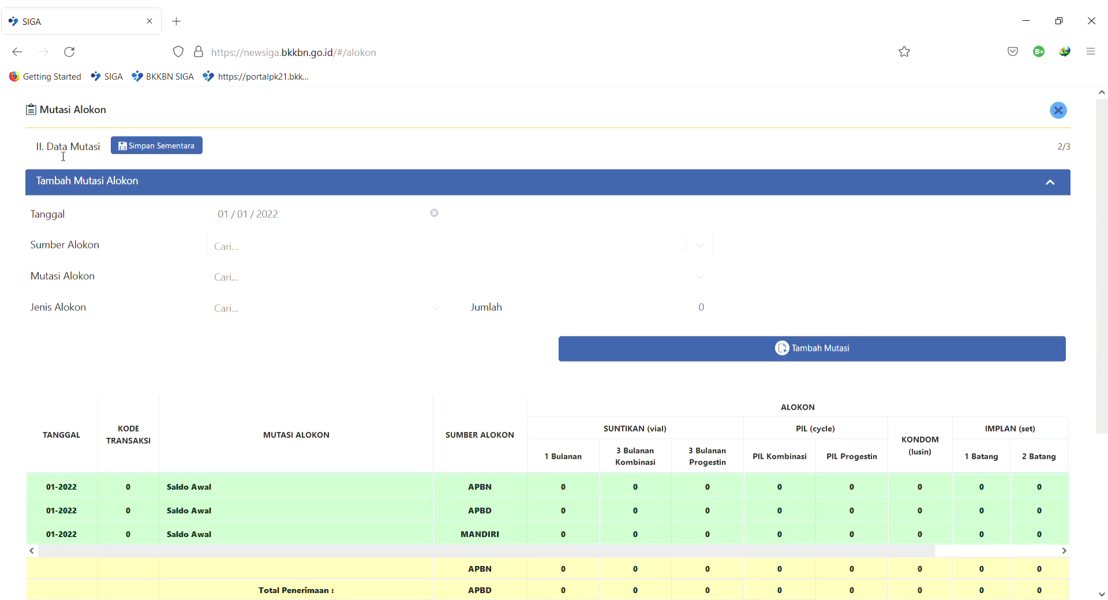
Examine the Data Mutasi form, including its opening-balance rows, funding sources, contraceptive columns and totals
{"action": "scroll", "coordinate": [386, 338], "scroll_direction": "down", "scroll_amount": 3}
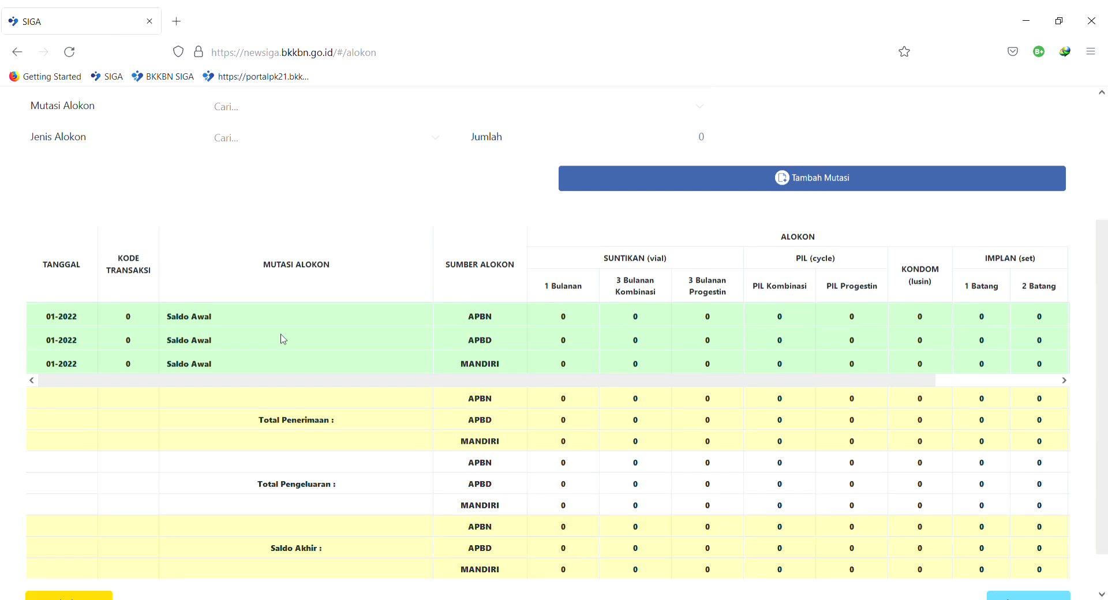
{"action": "scroll", "coordinate": [283, 339], "scroll_direction": "up", "scroll_amount": 1}
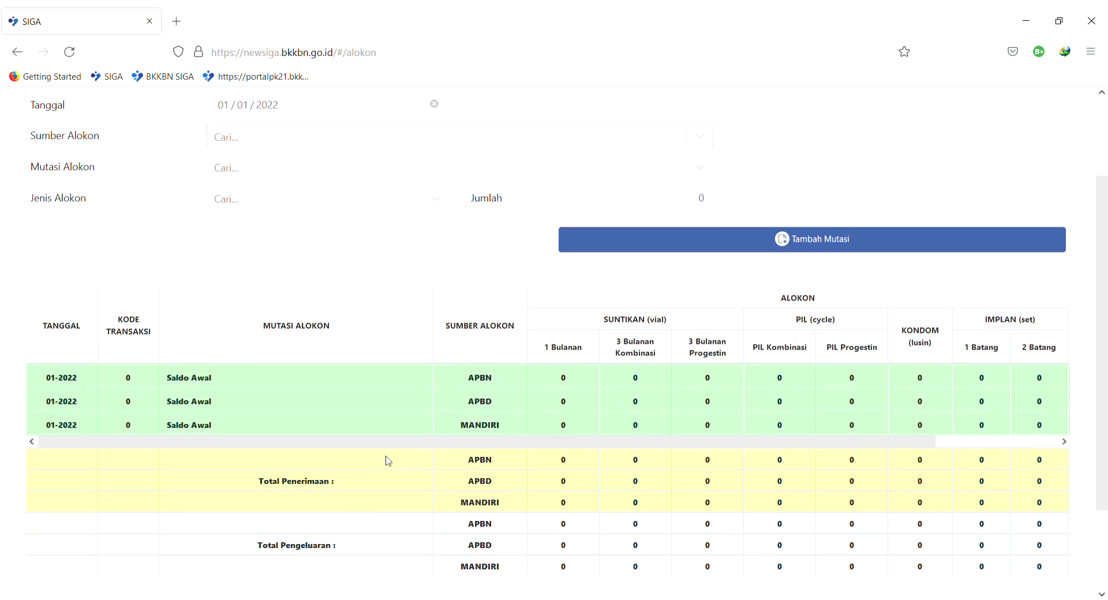
{"action": "scroll", "coordinate": [522, 378], "scroll_direction": "up", "scroll_amount": 3}
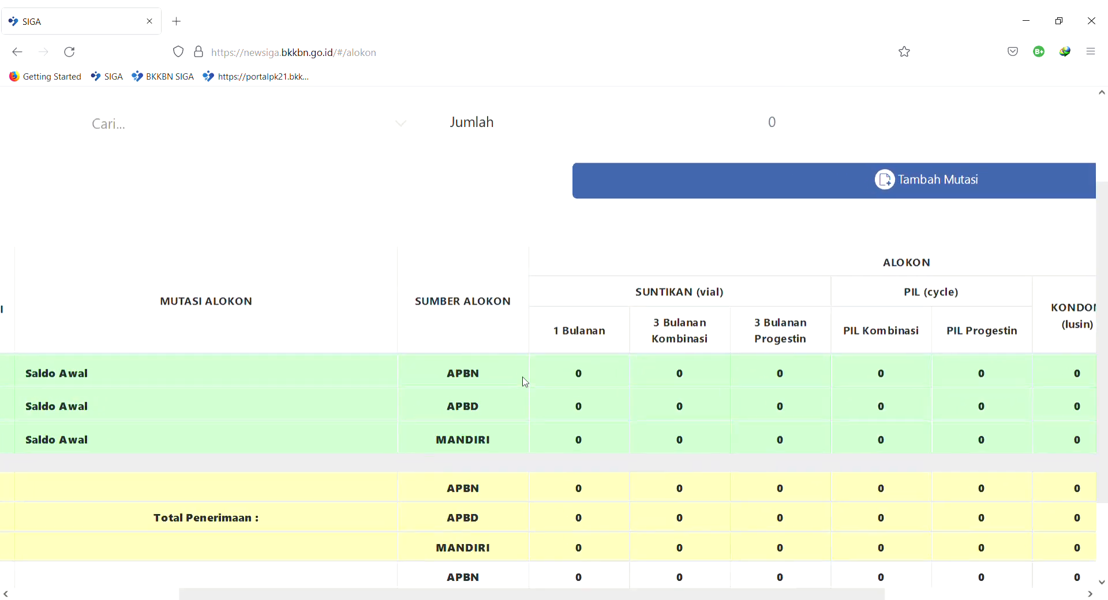
{"action": "scroll", "coordinate": [525, 382], "scroll_direction": "left", "scroll_amount": 3}
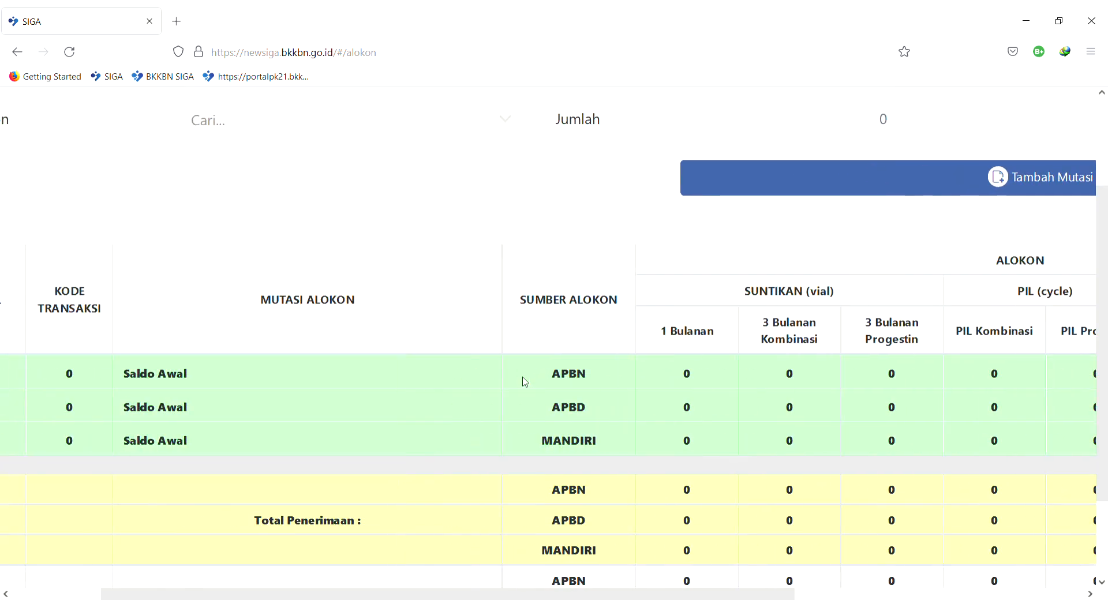
{"action": "scroll", "coordinate": [525, 382], "scroll_direction": "right", "scroll_amount": 2}
{"action": "scroll", "coordinate": [520, 372], "scroll_direction": "up", "scroll_amount": 3}
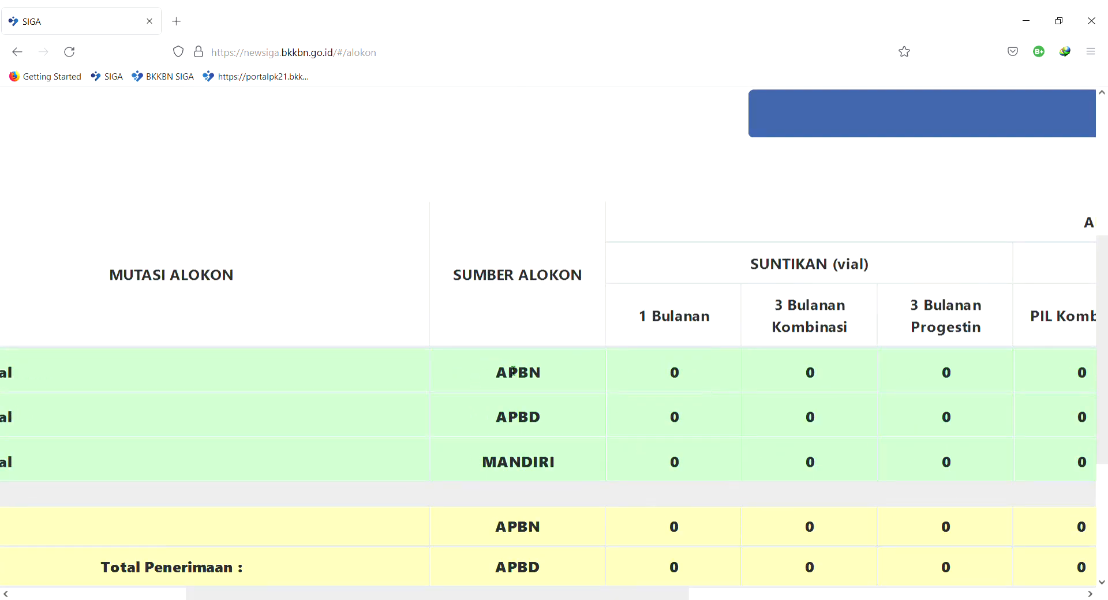
{"action": "scroll", "coordinate": [568, 366], "scroll_direction": "right", "scroll_amount": 3}
{"action": "scroll", "coordinate": [569, 366], "scroll_direction": "right", "scroll_amount": 3}
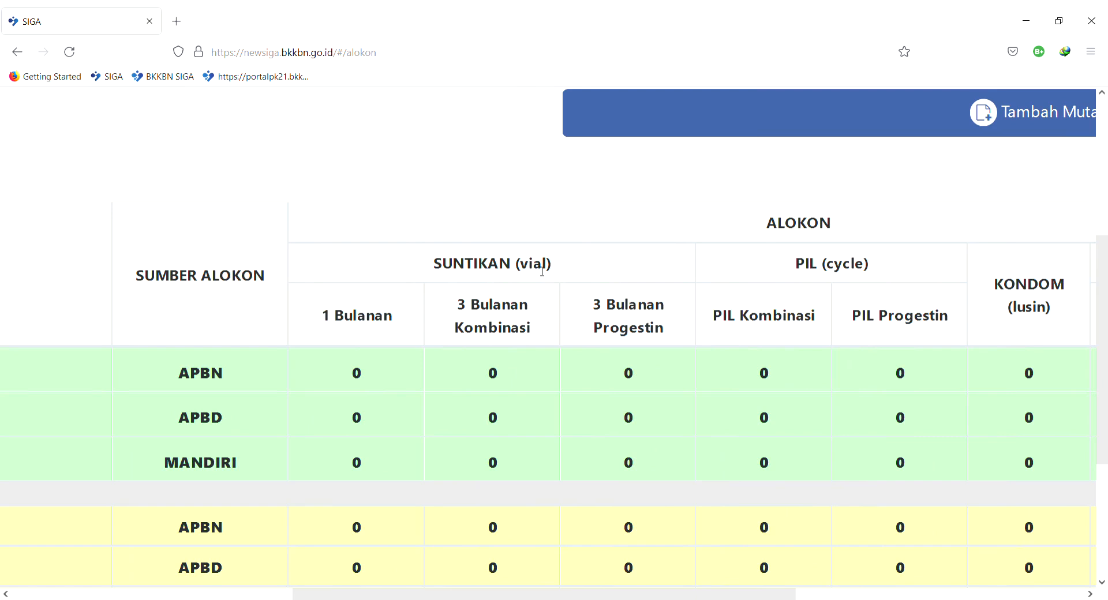
Set the APBN opening balance (Saldo Awal) for 3 Bulanan Kombinasi injections to 20
{"action": "left_click", "coordinate": [499, 376]}
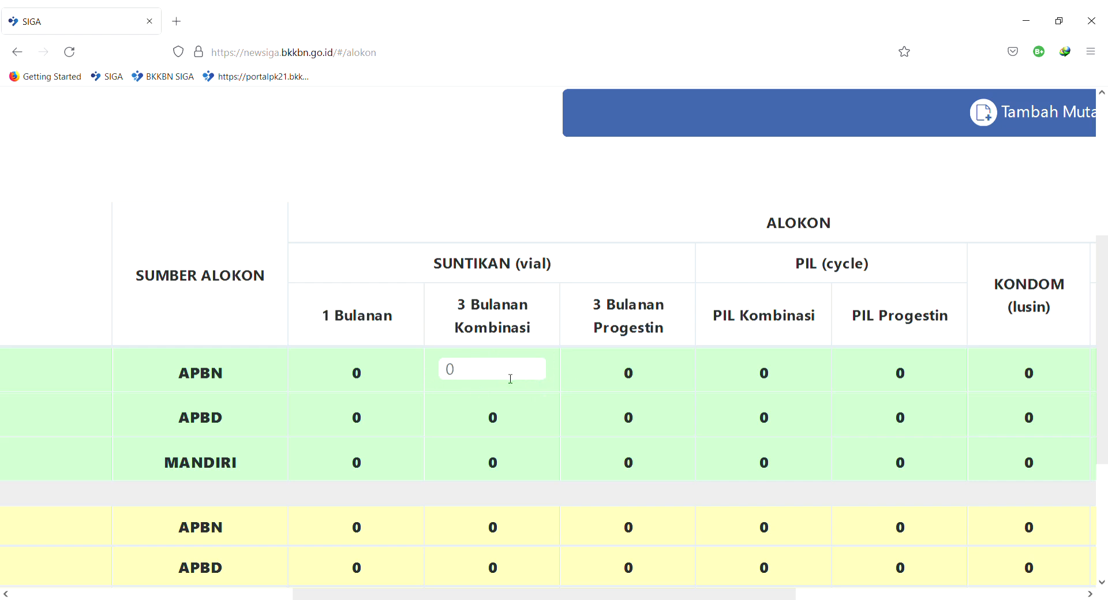
{"action": "type", "text": "2"}
{"action": "key", "text": "BackSpace"}
{"action": "key", "text": "BackSpace"}
{"action": "type", "text": "20"}
{"action": "key", "text": "Return"}
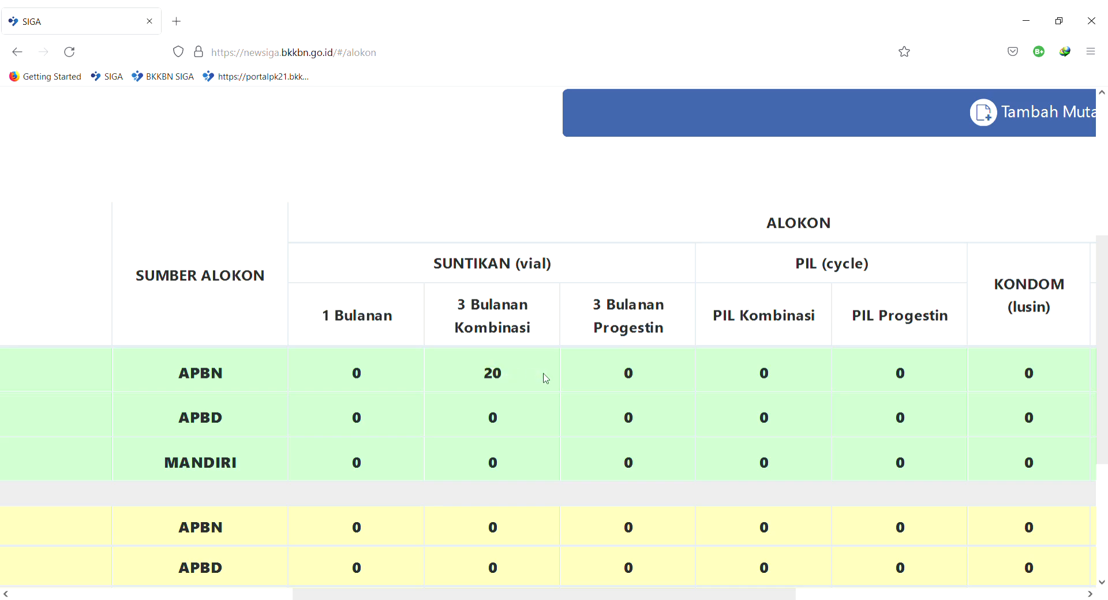
Review the APBN opening-balance row across the contraceptive columns of the mutation table
{"action": "key", "text": "ctrl+minus"}
{"action": "key", "text": "ctrl+minus"}
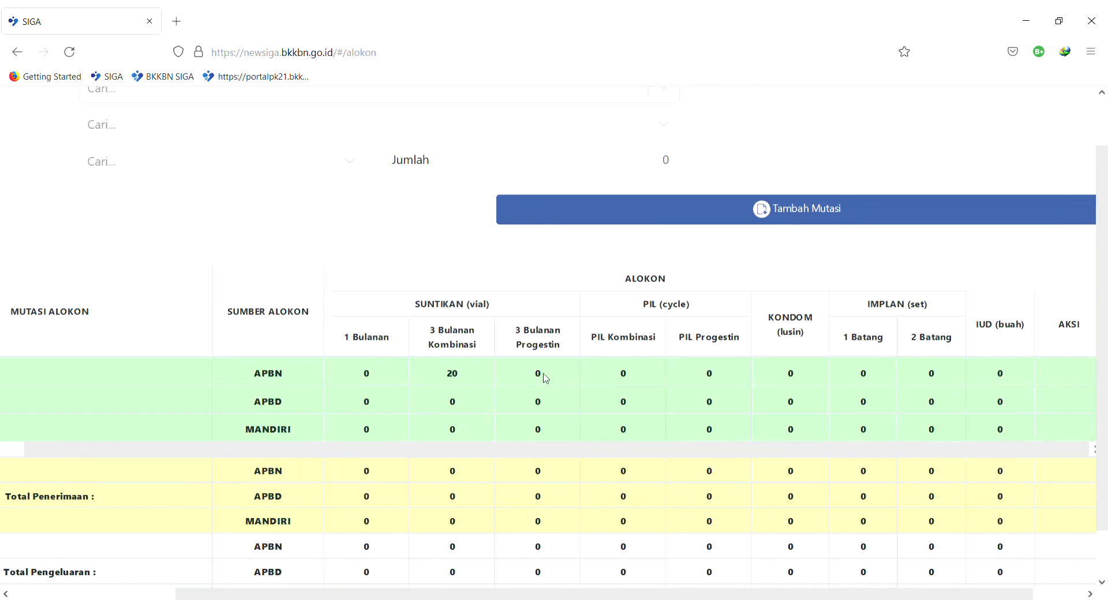
{"action": "scroll", "coordinate": [545, 378], "scroll_direction": "left", "scroll_amount": 3}
{"action": "scroll", "coordinate": [546, 379], "scroll_direction": "up", "scroll_amount": 2}
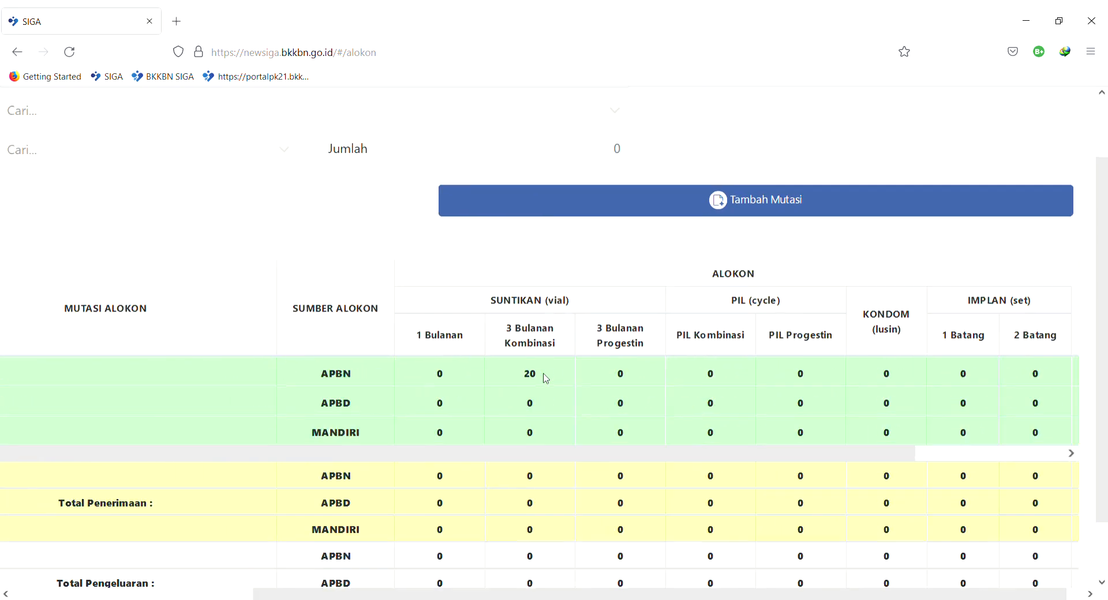
{"action": "scroll", "coordinate": [546, 379], "scroll_direction": "left", "scroll_amount": 5}
{"action": "scroll", "coordinate": [545, 379], "scroll_direction": "right", "scroll_amount": 3}
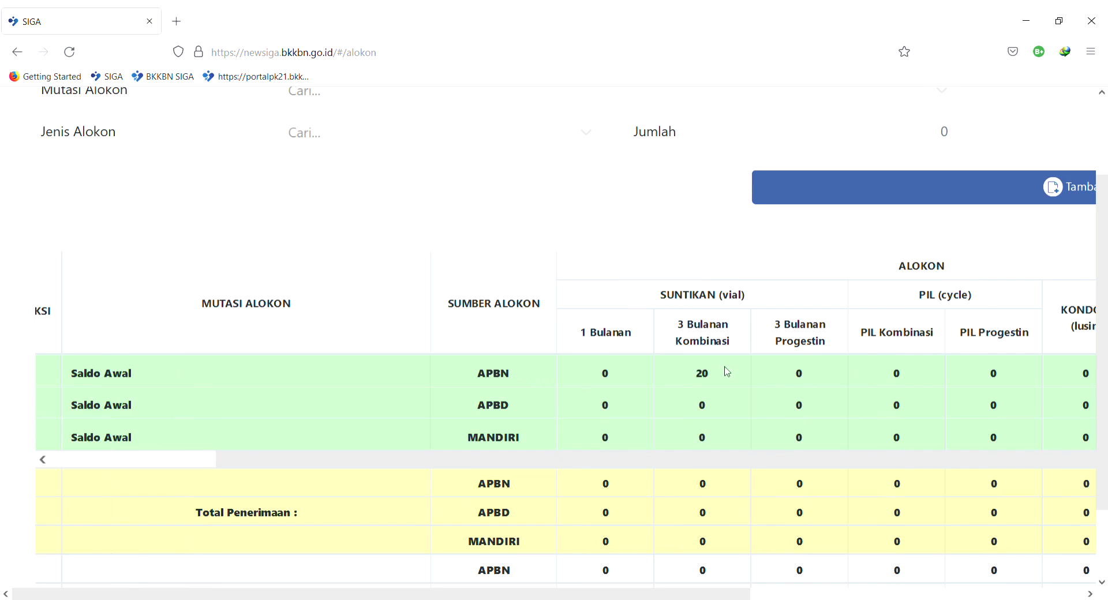
{"action": "scroll", "coordinate": [722, 374], "scroll_direction": "right", "scroll_amount": 2}
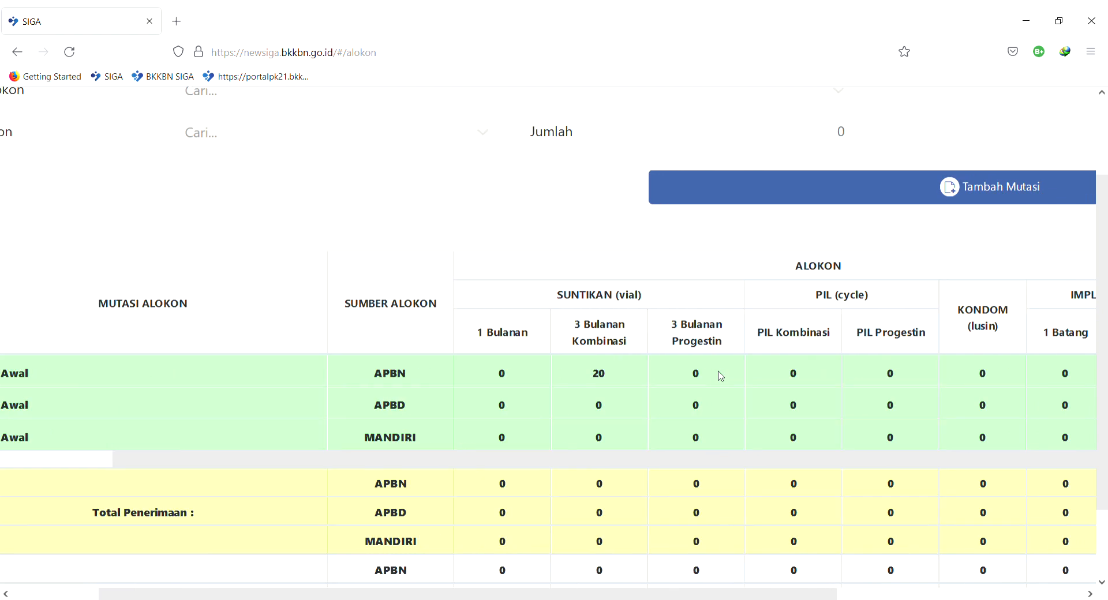
Reset the APBN opening balance (Saldo Awal) for 3 Bulanan Kombinasi injections to 0
{"action": "left_click", "coordinate": [605, 379]}
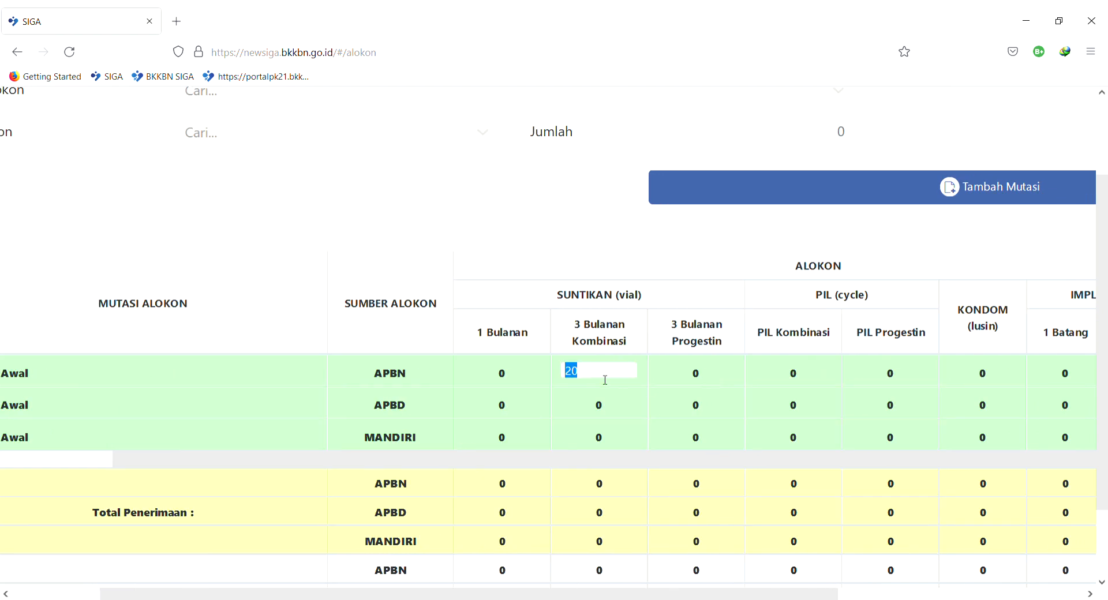
{"action": "key", "text": "BackSpace"}
{"action": "key", "text": "Return"}
{"action": "scroll", "coordinate": [605, 380], "scroll_direction": "right", "scroll_amount": 5}
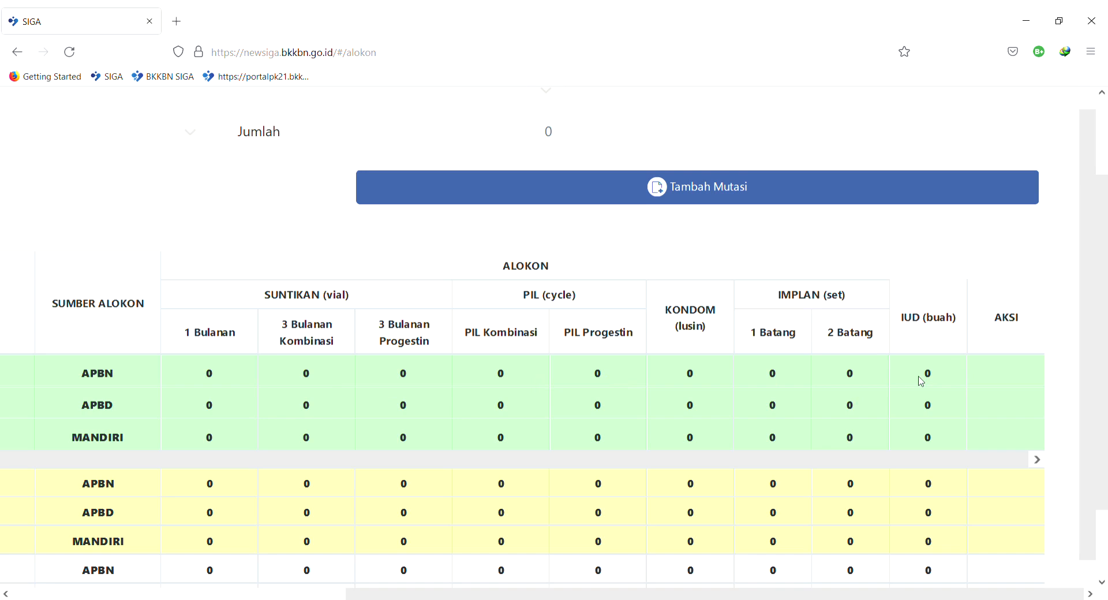
{"action": "scroll", "coordinate": [674, 388], "scroll_direction": "left", "scroll_amount": 5}
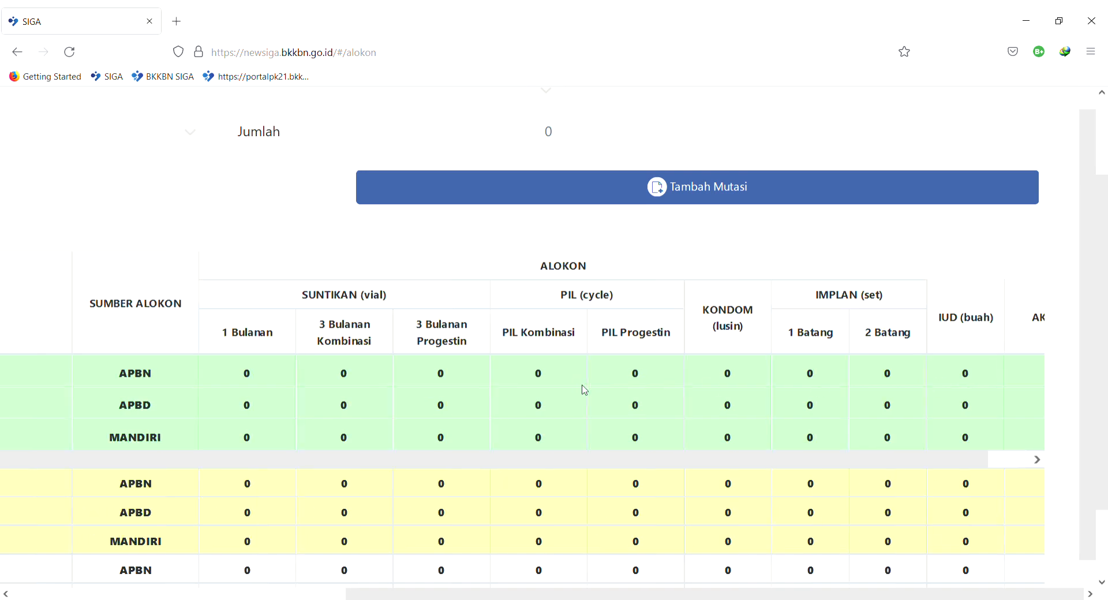
Set the date (Tanggal) of the new stock mutation to 3 January 2022
{"action": "scroll", "coordinate": [387, 387], "scroll_direction": "down", "scroll_amount": 3}
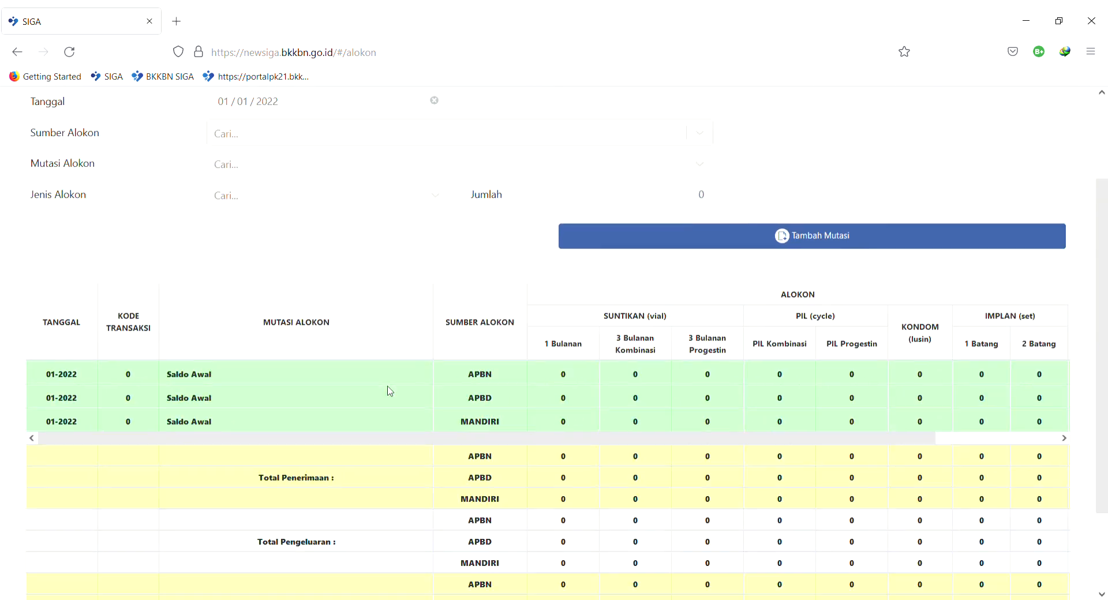
{"action": "scroll", "coordinate": [387, 386], "scroll_direction": "up", "scroll_amount": 2}
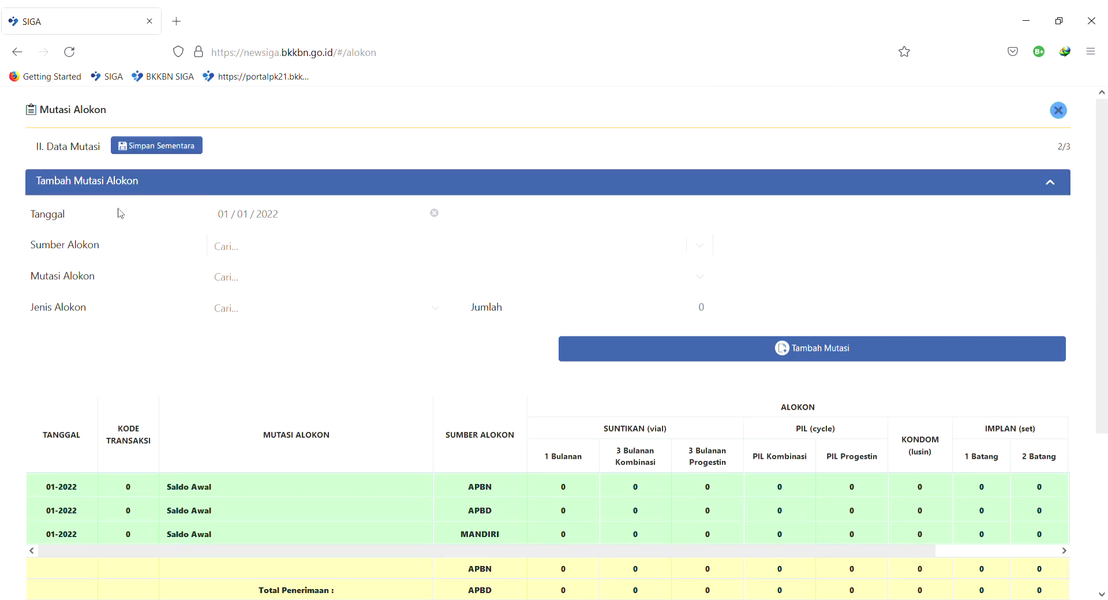
{"action": "scroll", "coordinate": [126, 214], "scroll_direction": "up", "scroll_amount": 2}
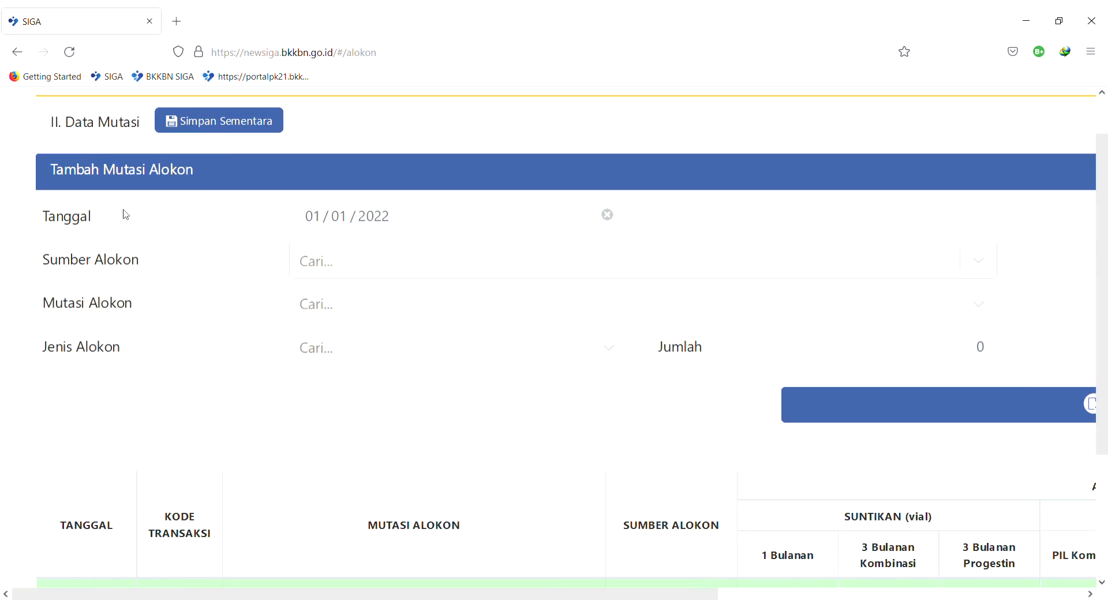
{"action": "left_click", "coordinate": [475, 217]}
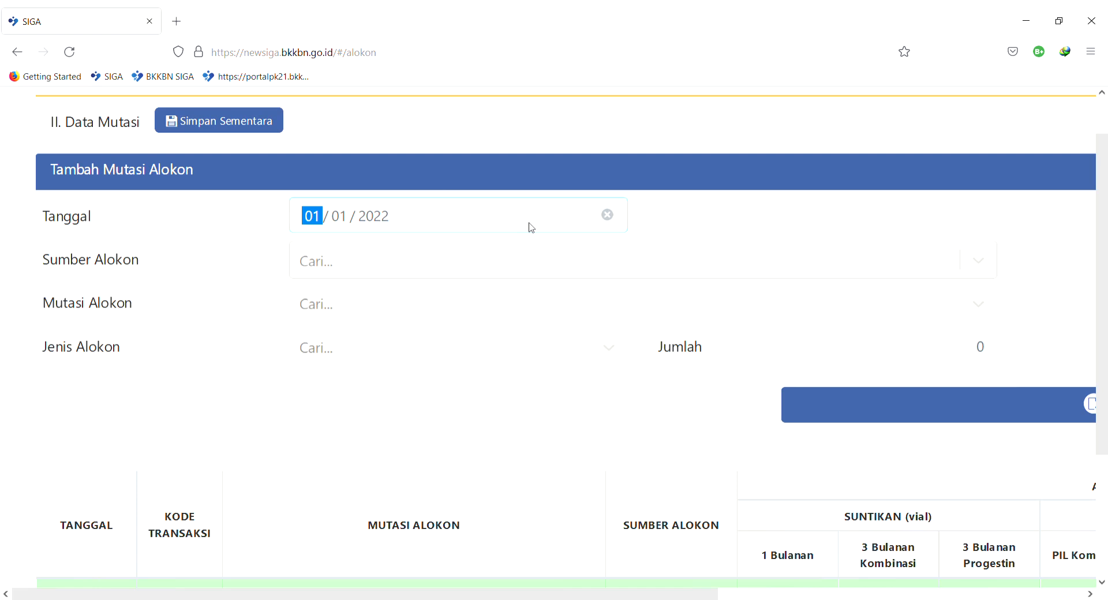
{"action": "left_click", "coordinate": [706, 219]}
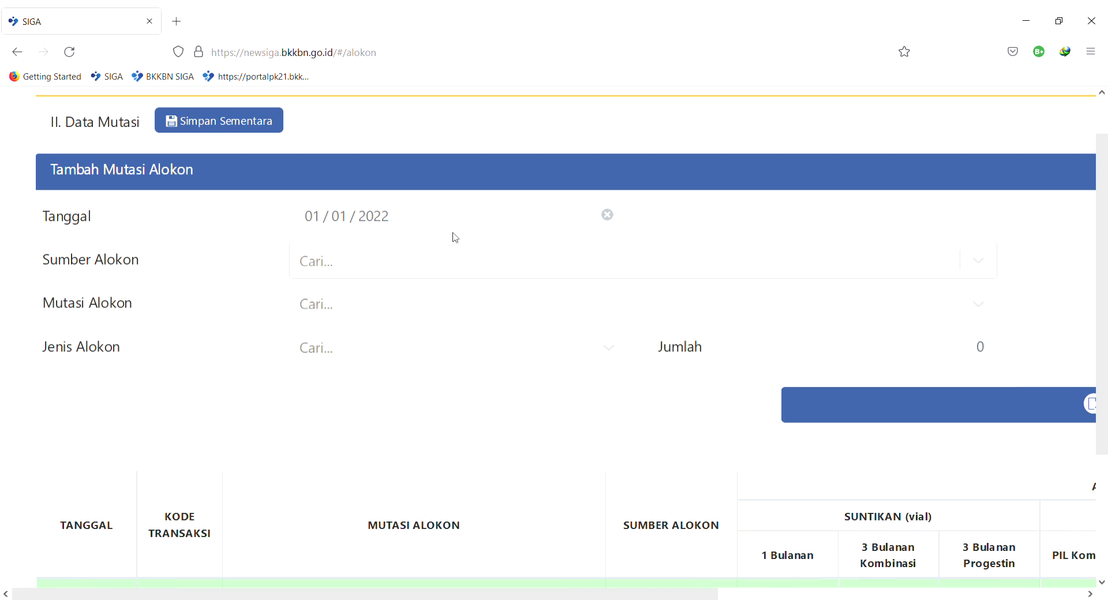
{"action": "left_click", "coordinate": [475, 224]}
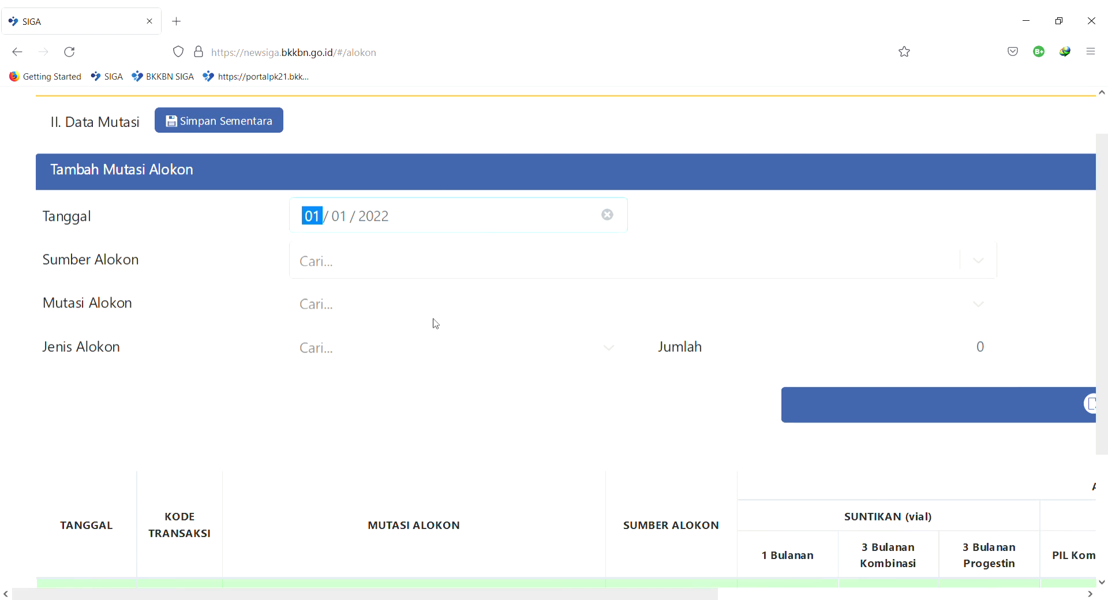
{"action": "left_click", "coordinate": [339, 323]}
{"action": "left_click", "coordinate": [680, 218]}
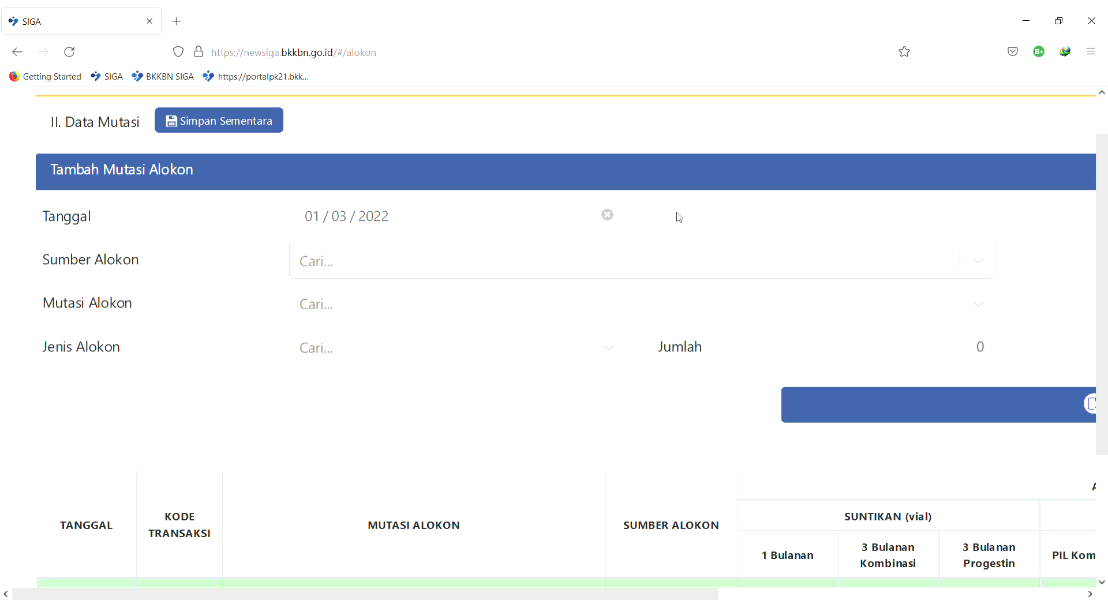
Choose APBN as the Sumber Alokon and Penerimaan/Pembelian as the Mutasi Alokon for the new entry
{"action": "left_click", "coordinate": [349, 261]}
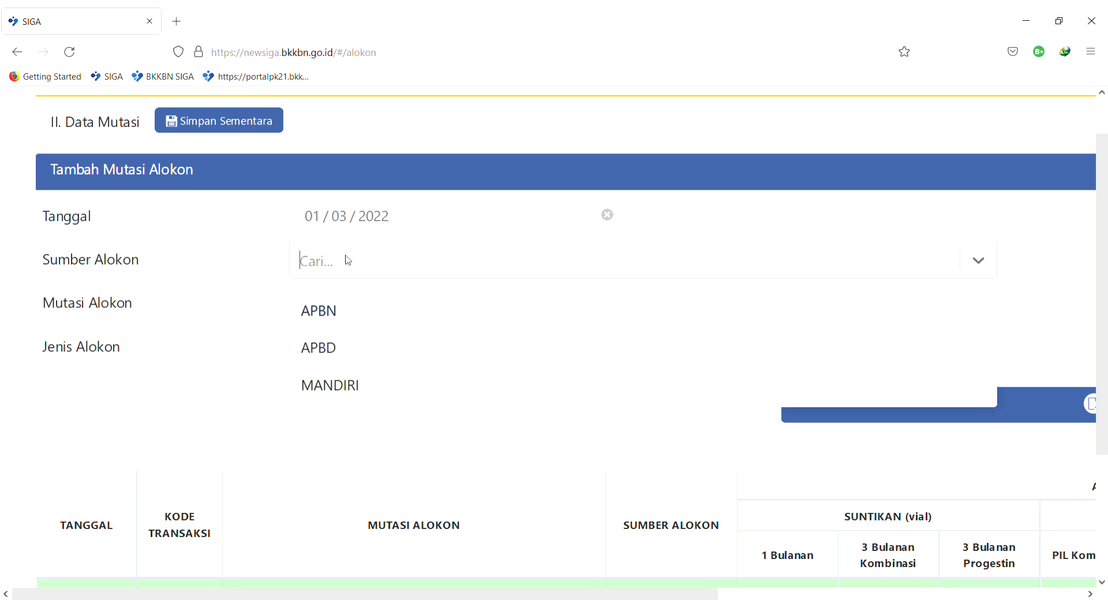
{"action": "left_click", "coordinate": [354, 313]}
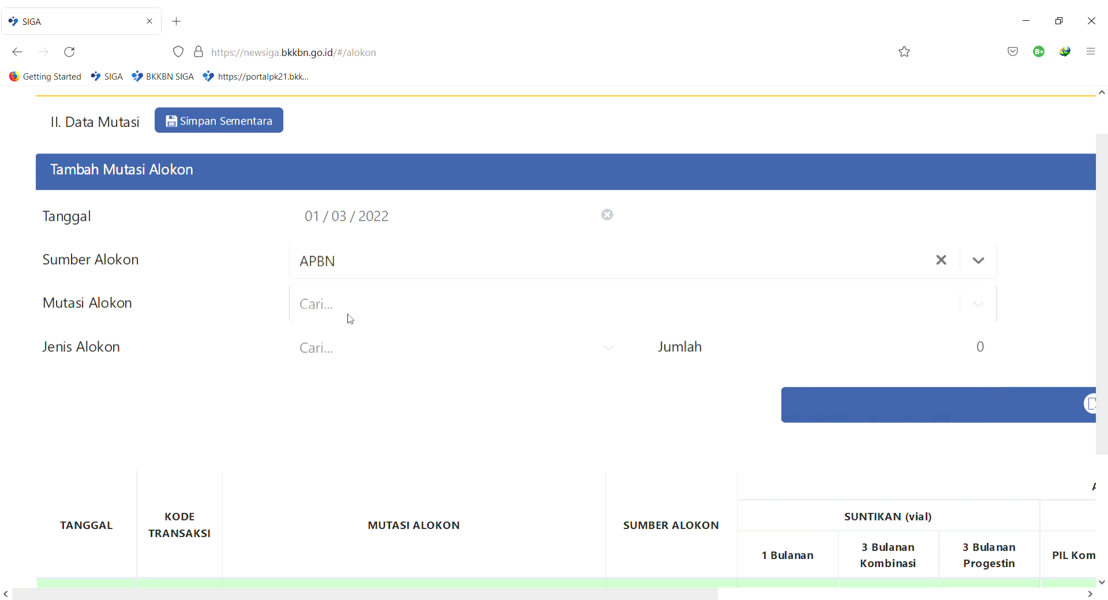
{"action": "left_click", "coordinate": [365, 315]}
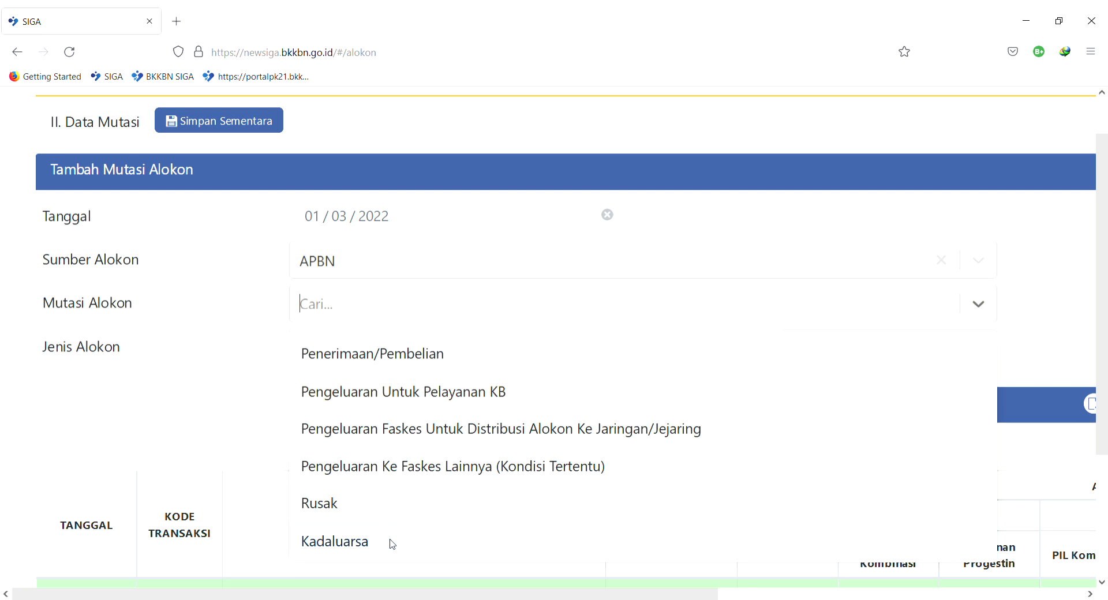
{"action": "left_click", "coordinate": [415, 354]}
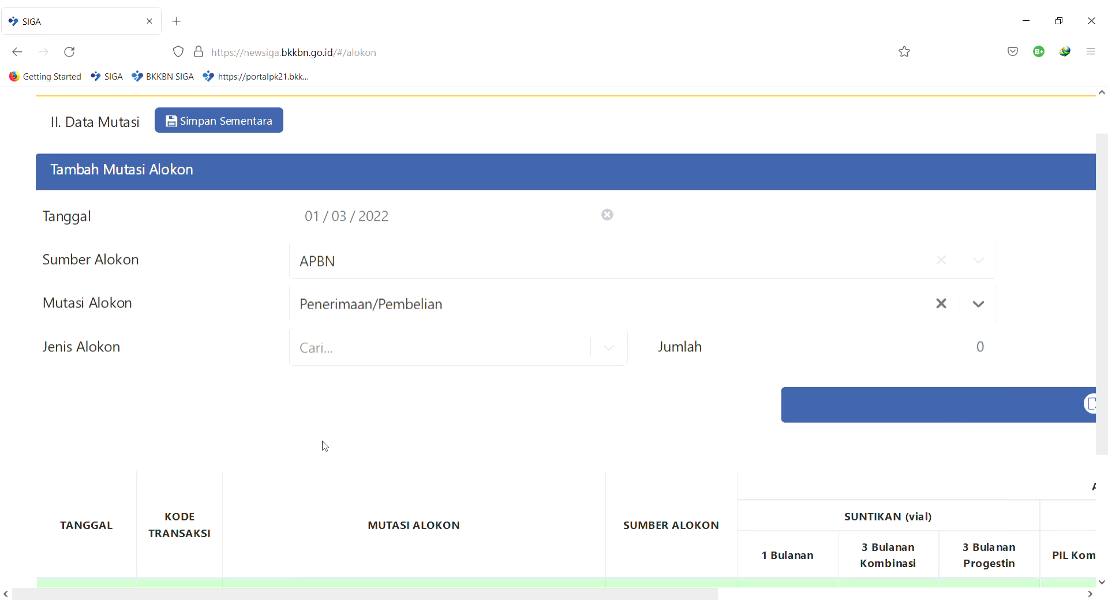
Choose Suntikan 3 Bulanan Kombinasi as the Jenis Alokon of the new entry
{"action": "left_click", "coordinate": [499, 359]}
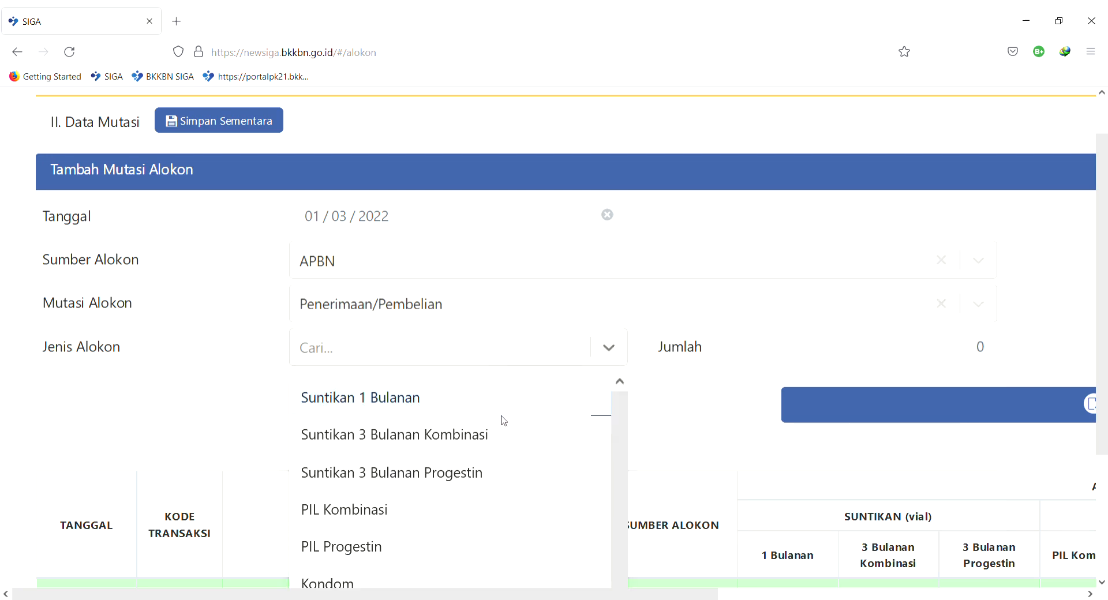
{"action": "scroll", "coordinate": [508, 460], "scroll_direction": "down", "scroll_amount": 1}
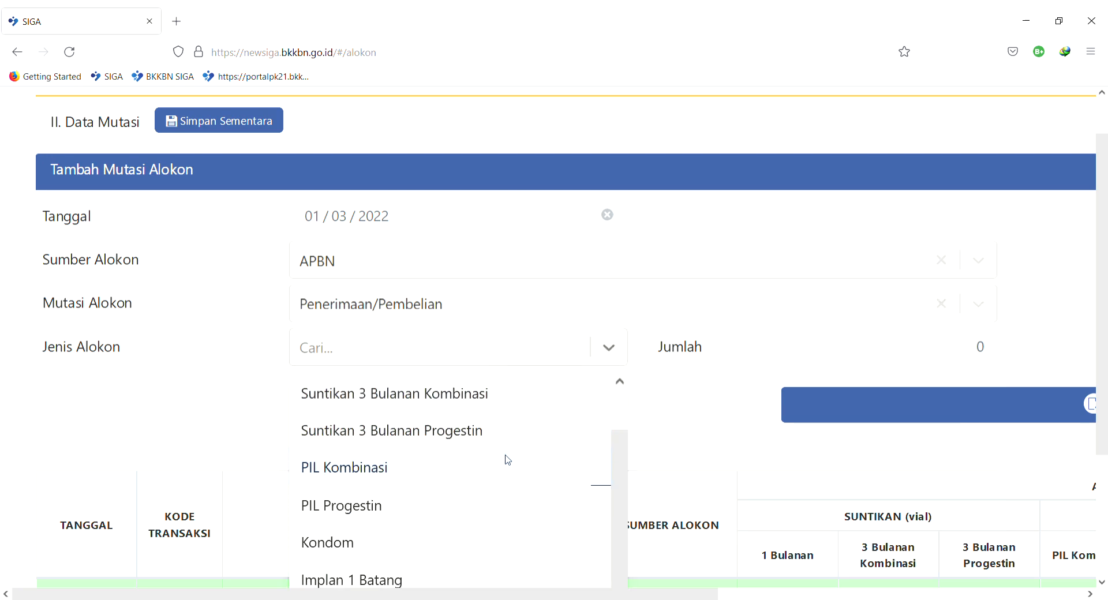
{"action": "scroll", "coordinate": [657, 445], "scroll_direction": "down", "scroll_amount": 1}
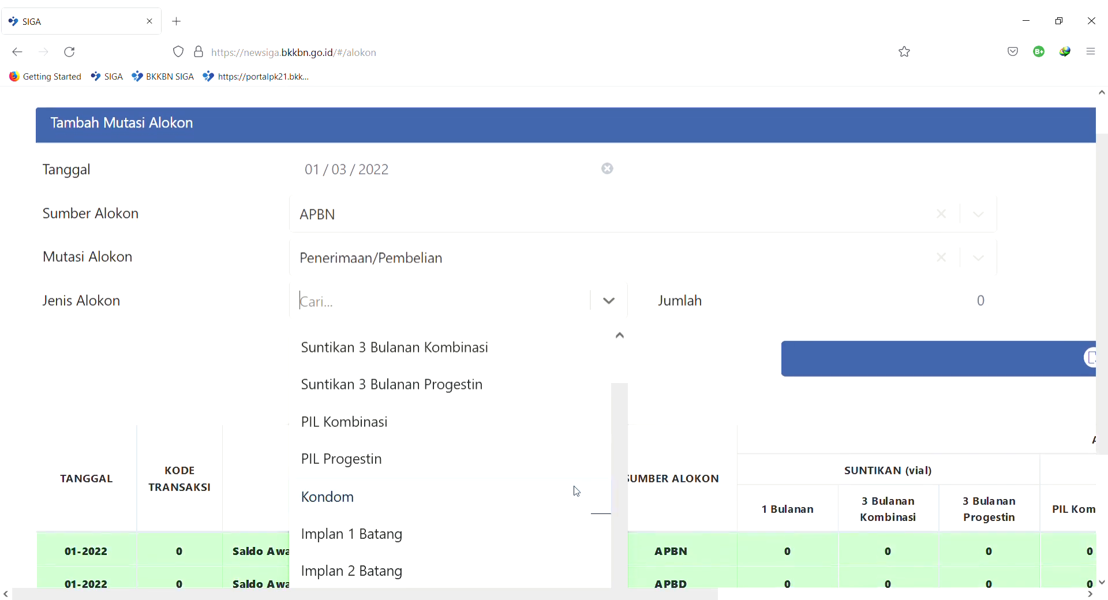
{"action": "scroll", "coordinate": [576, 492], "scroll_direction": "up", "scroll_amount": 1}
{"action": "scroll", "coordinate": [576, 492], "scroll_direction": "down", "scroll_amount": 1}
{"action": "scroll", "coordinate": [577, 491], "scroll_direction": "up", "scroll_amount": 1}
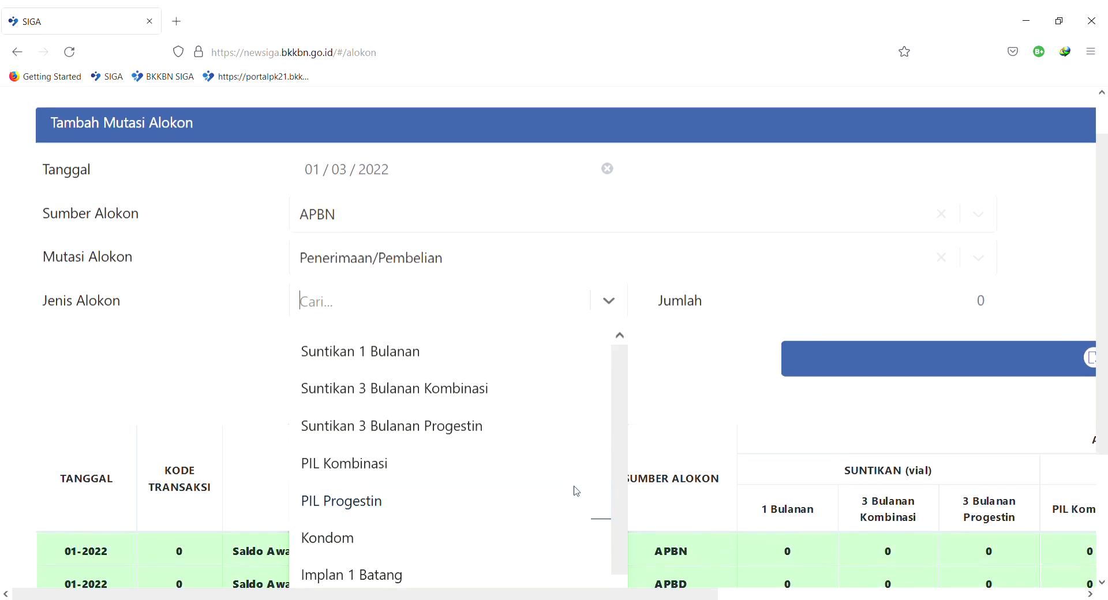
{"action": "left_click", "coordinate": [427, 391]}
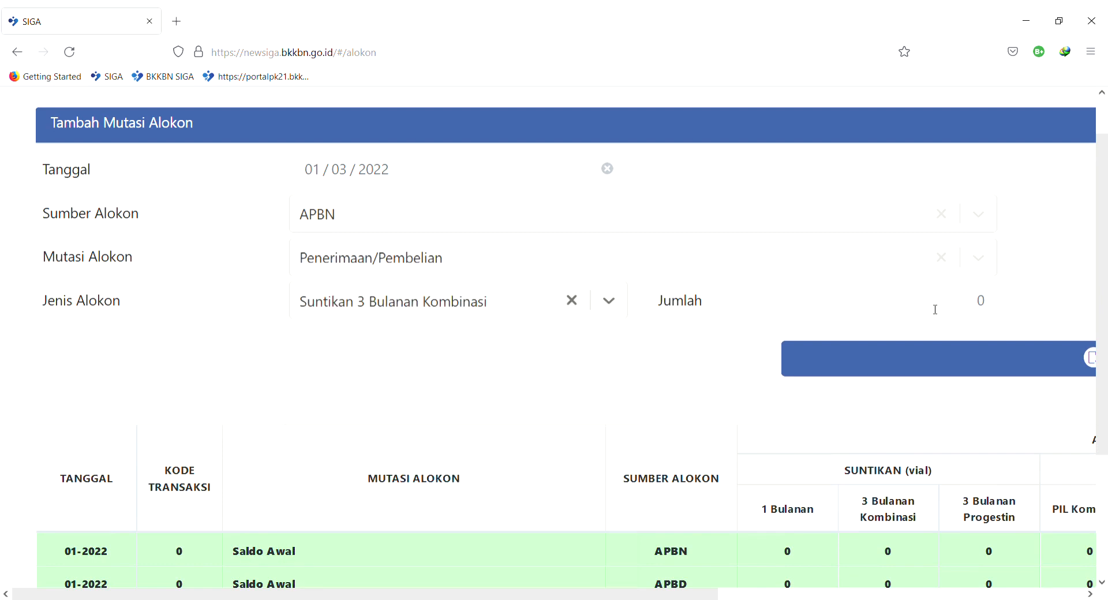
Set the quantity (Jumlah) to 20 and add the mutation to the table
{"action": "double_click", "coordinate": [981, 300]}
{"action": "left_click", "coordinate": [1020, 295]}
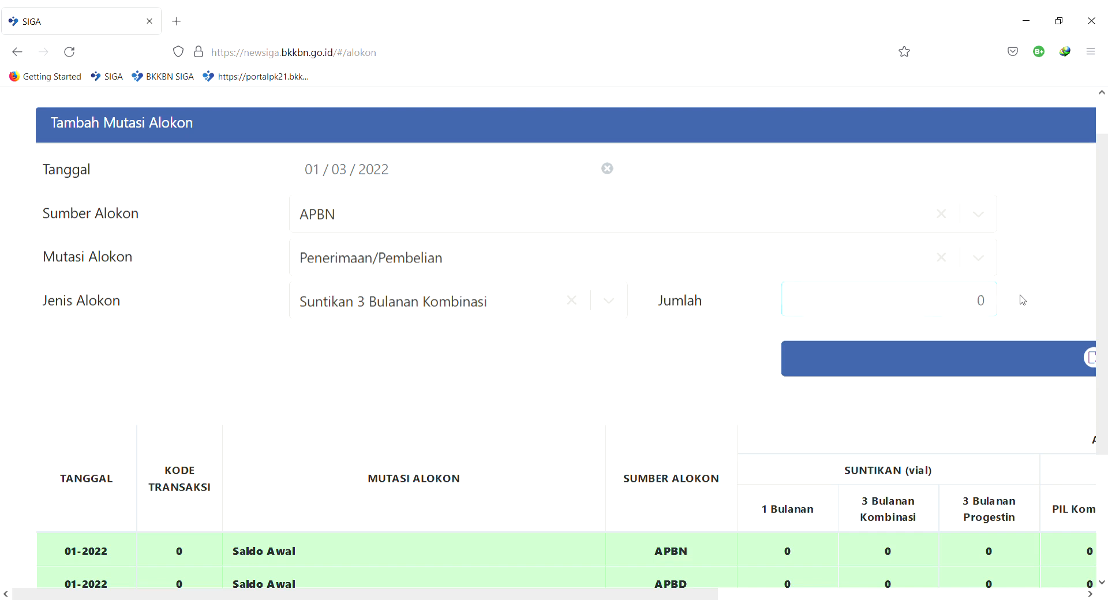
{"action": "double_click", "coordinate": [990, 307]}
{"action": "type", "text": "20"}
{"action": "scroll", "coordinate": [731, 364], "scroll_direction": "right", "scroll_amount": 5}
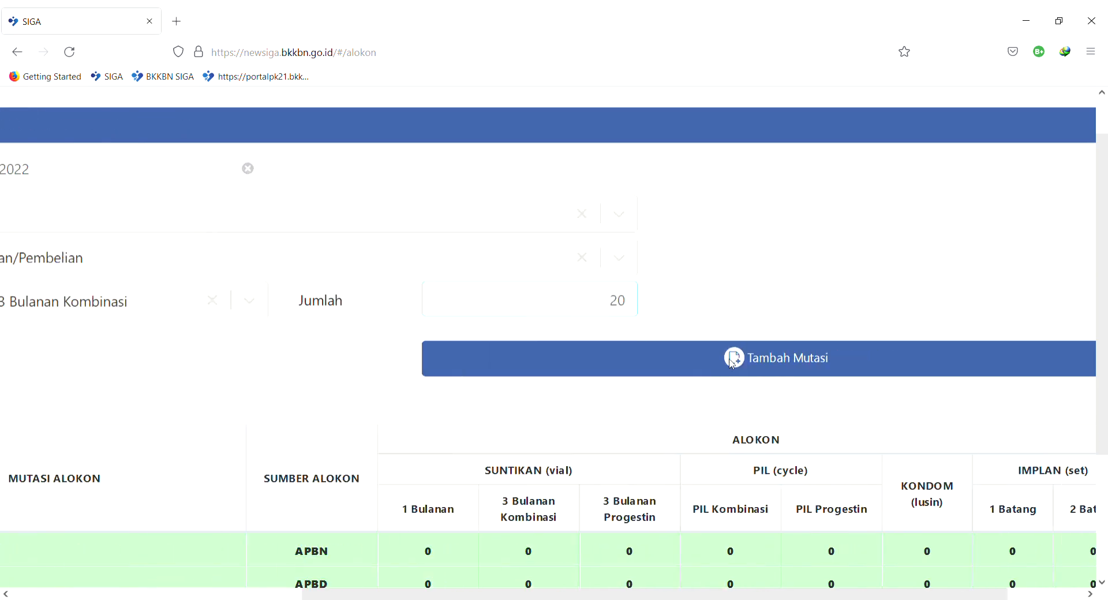
{"action": "scroll", "coordinate": [732, 363], "scroll_direction": "right", "scroll_amount": 2}
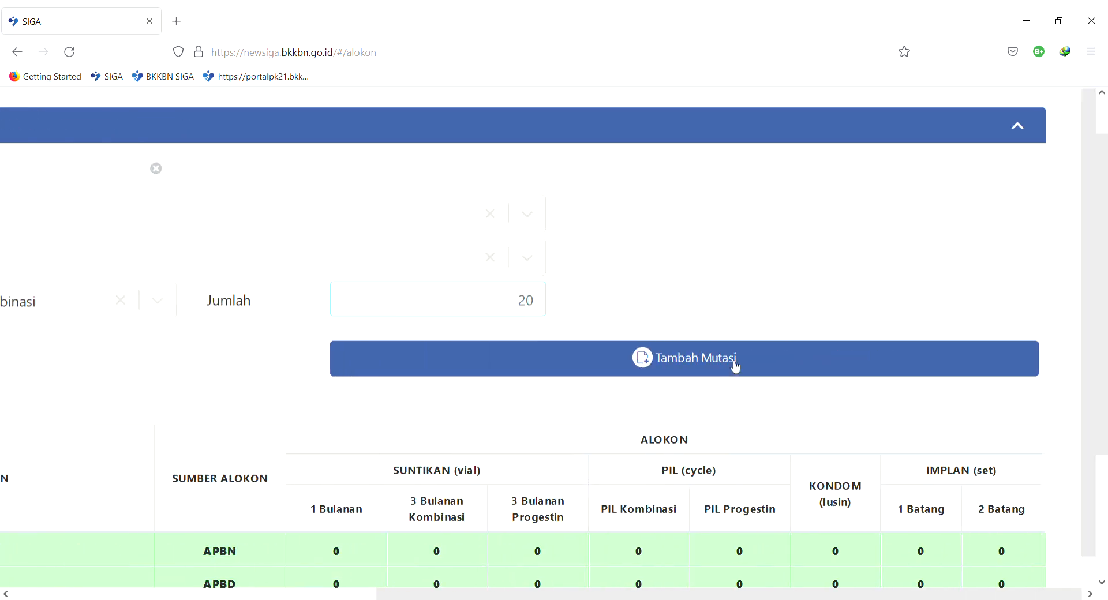
{"action": "left_click", "coordinate": [692, 365]}
Examine the added Penerimaan/Pembelian row across its date, source, contraceptive columns and available action
{"action": "scroll", "coordinate": [693, 363], "scroll_direction": "down", "scroll_amount": 3}
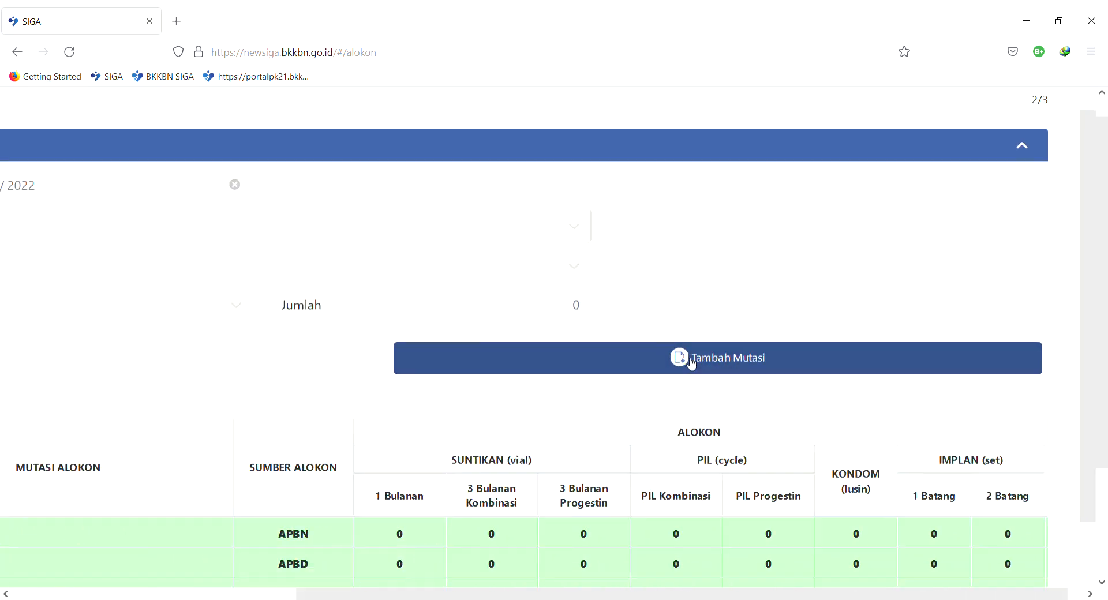
{"action": "scroll", "coordinate": [471, 454], "scroll_direction": "down", "scroll_amount": 3}
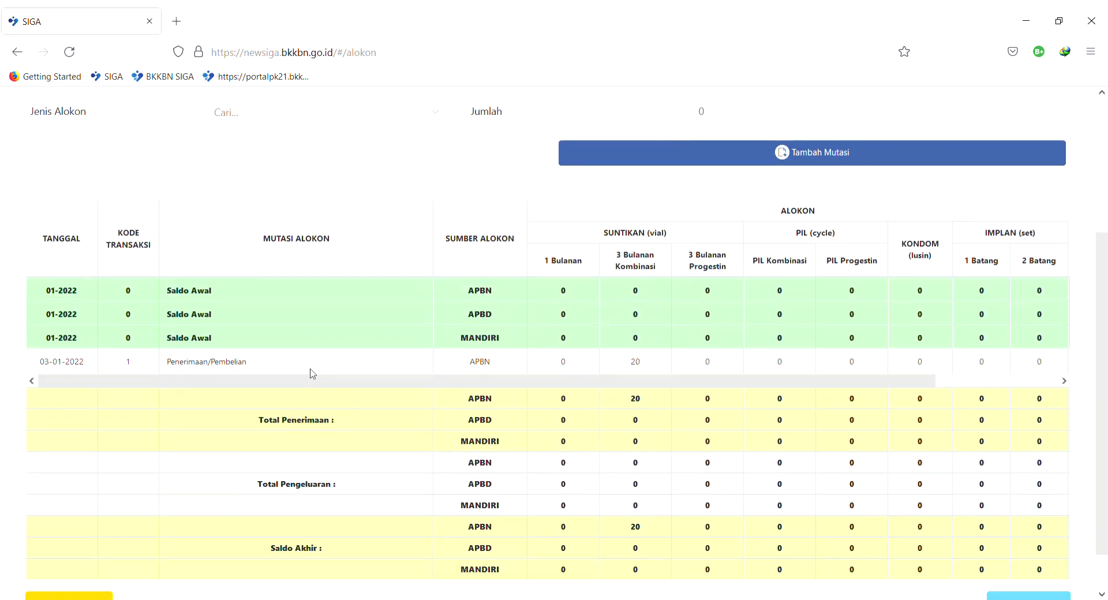
{"action": "scroll", "coordinate": [310, 371], "scroll_direction": "up", "scroll_amount": 3}
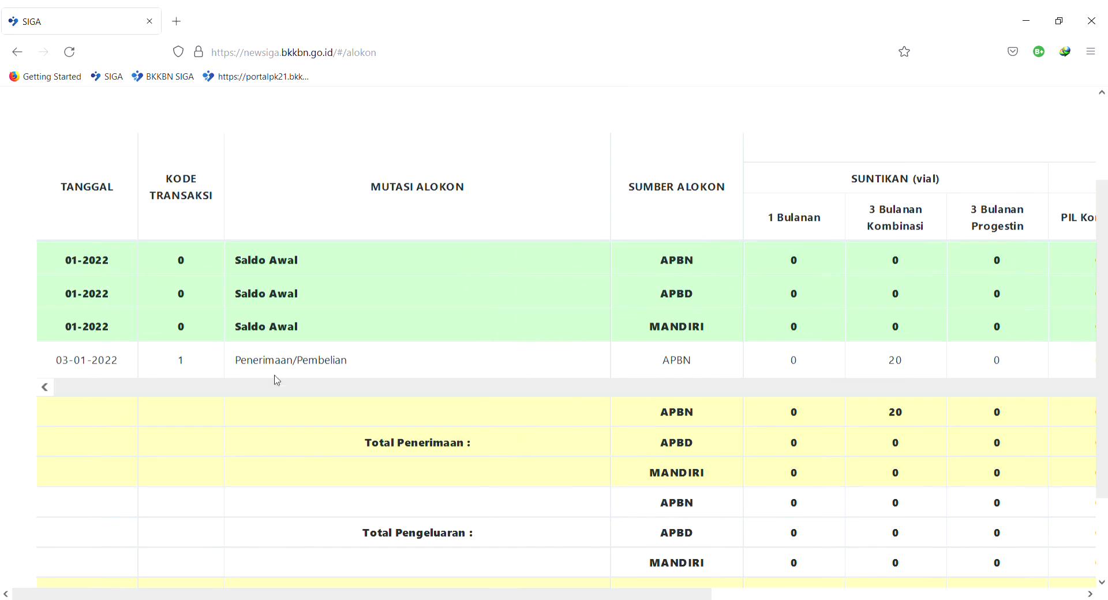
{"action": "scroll", "coordinate": [479, 363], "scroll_direction": "right", "scroll_amount": 3}
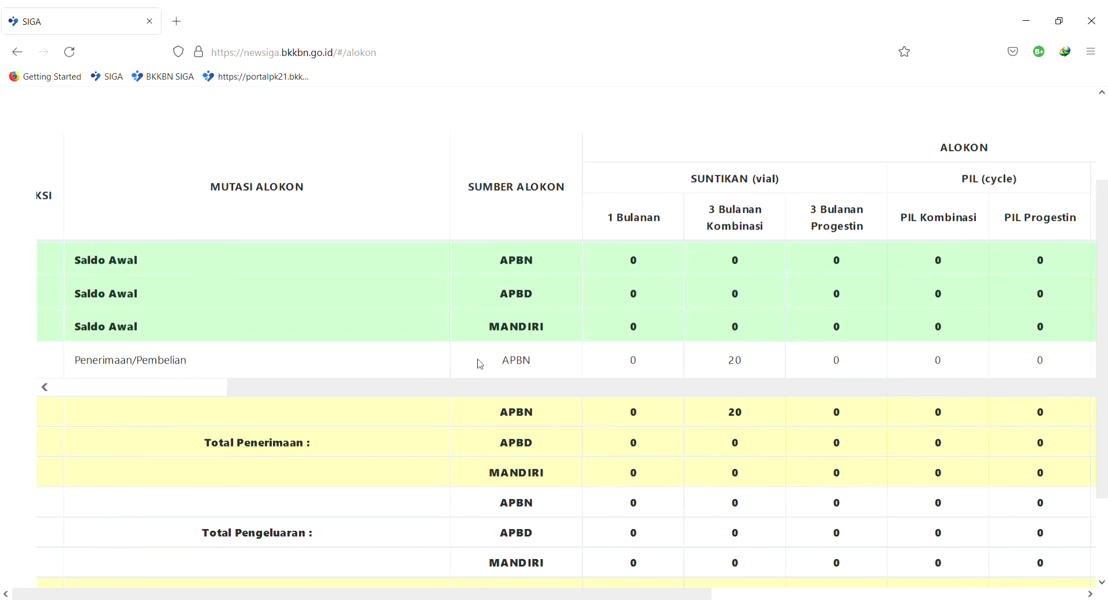
{"action": "scroll", "coordinate": [531, 373], "scroll_direction": "right", "scroll_amount": 4}
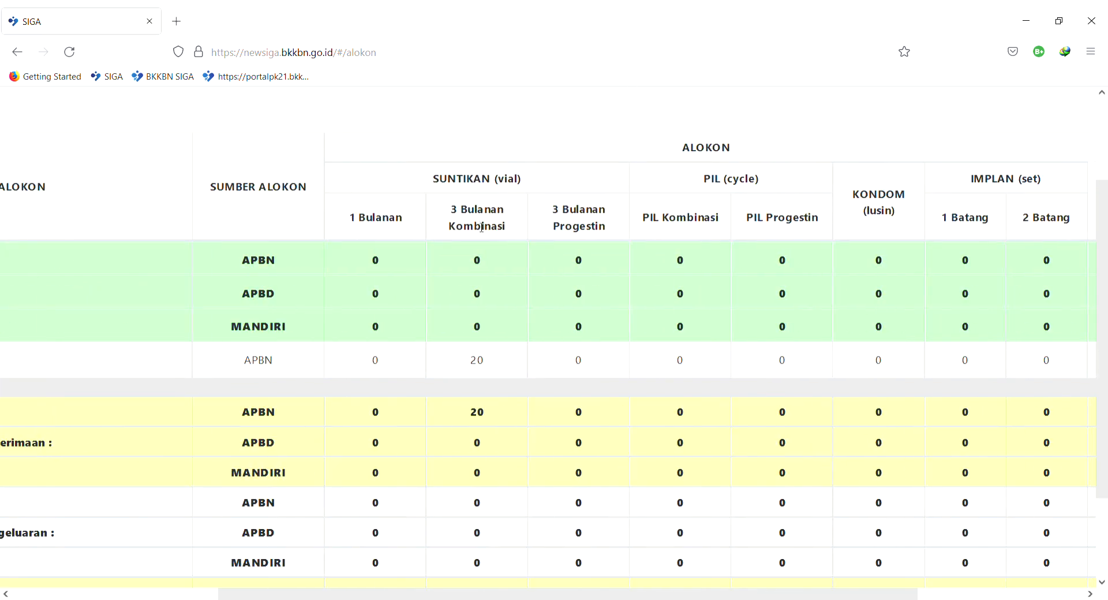
{"action": "left_click", "coordinate": [483, 368]}
{"action": "left_click", "coordinate": [525, 381]}
{"action": "scroll", "coordinate": [633, 375], "scroll_direction": "right", "scroll_amount": 3}
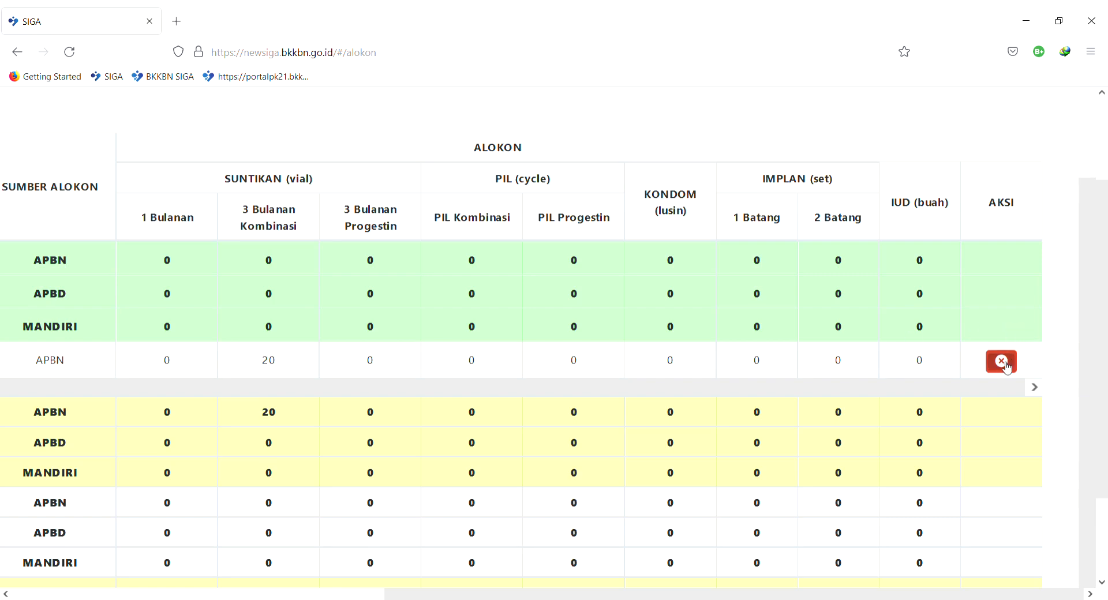
{"action": "scroll", "coordinate": [1007, 368], "scroll_direction": "up", "scroll_amount": 4}
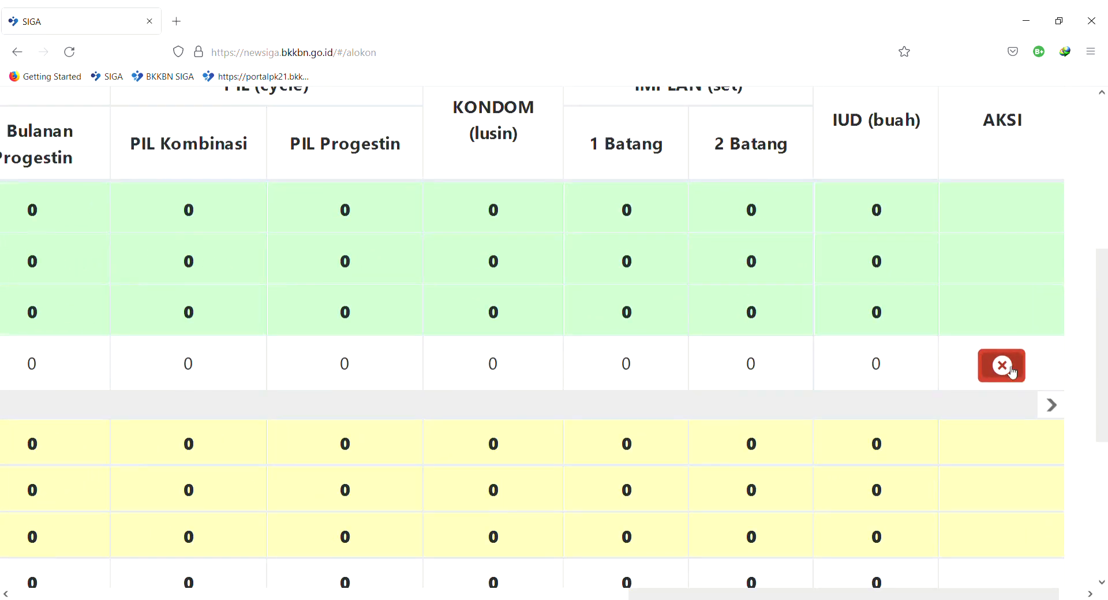
{"action": "scroll", "coordinate": [1012, 368], "scroll_direction": "up", "scroll_amount": 2}
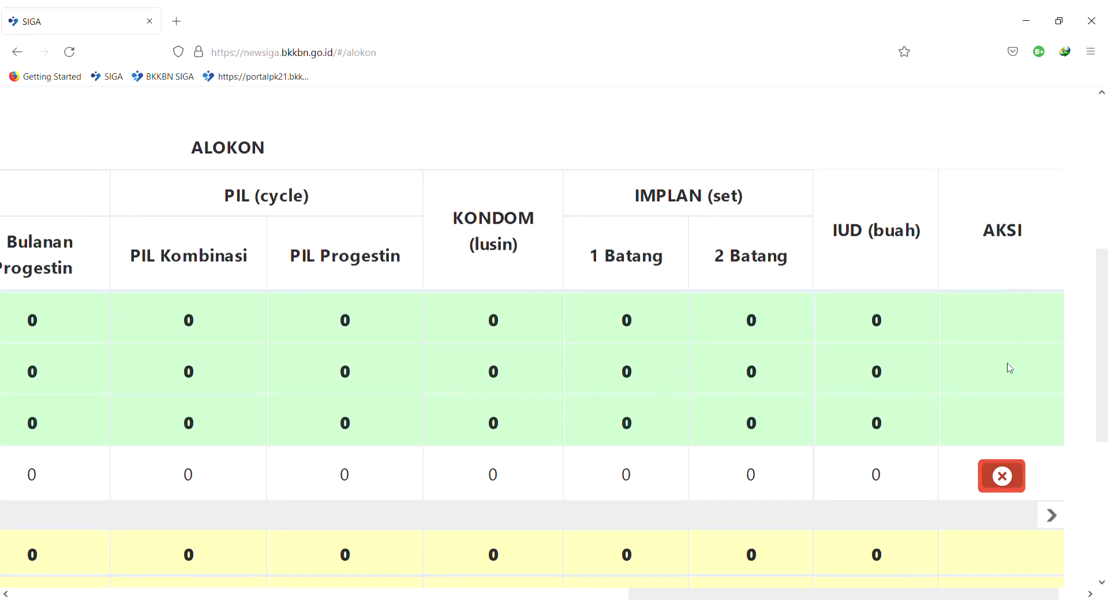
{"action": "left_click", "coordinate": [998, 477]}
{"action": "scroll", "coordinate": [514, 470], "scroll_direction": "down", "scroll_amount": 3}
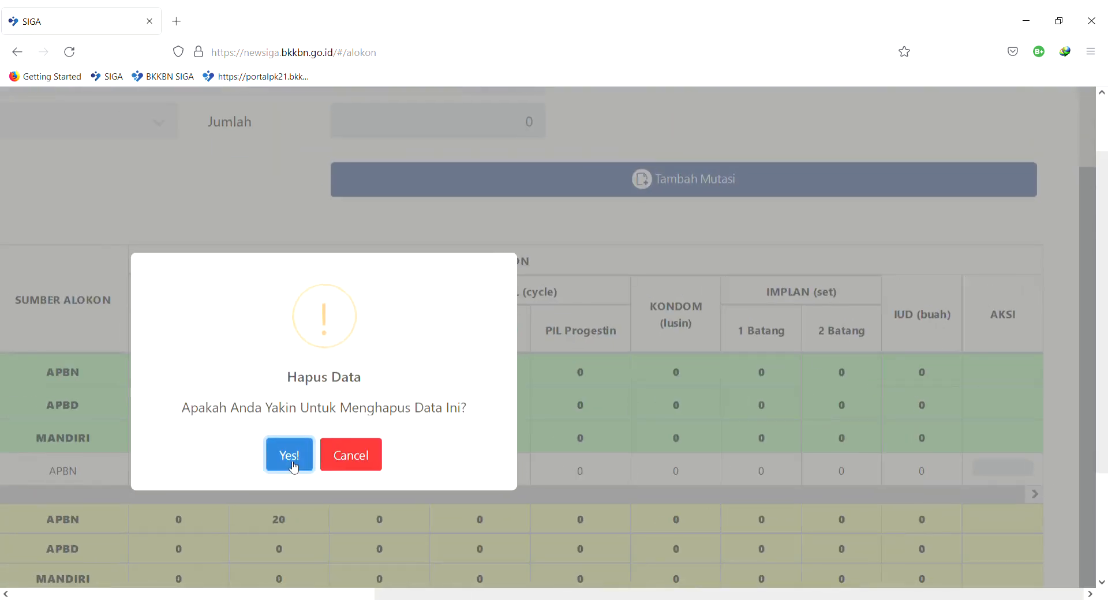
{"action": "scroll", "coordinate": [290, 465], "scroll_direction": "up", "scroll_amount": 2}
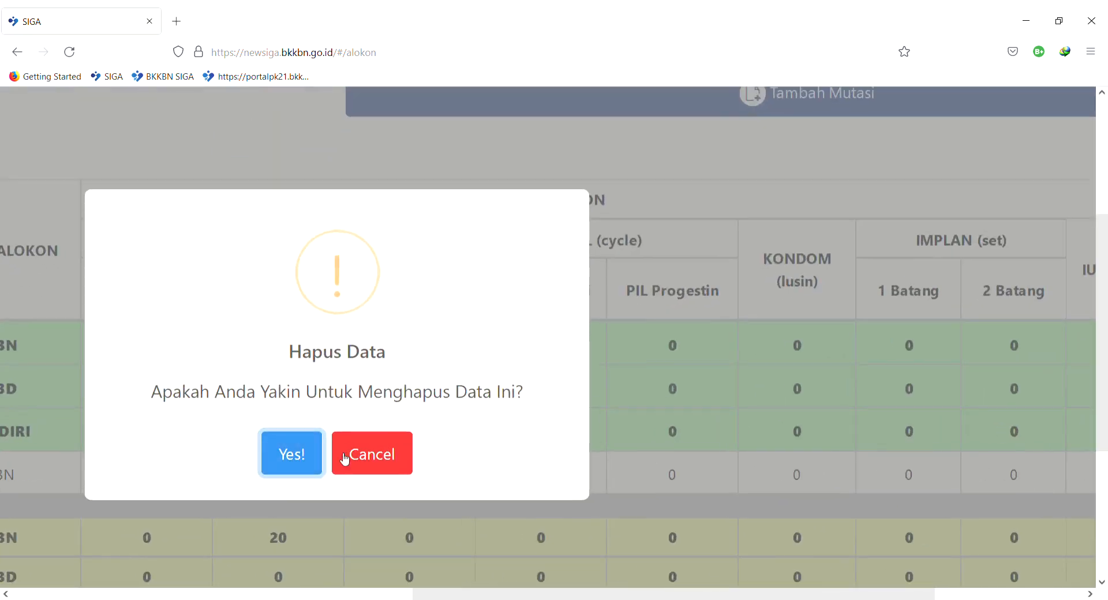
{"action": "left_click", "coordinate": [392, 461]}
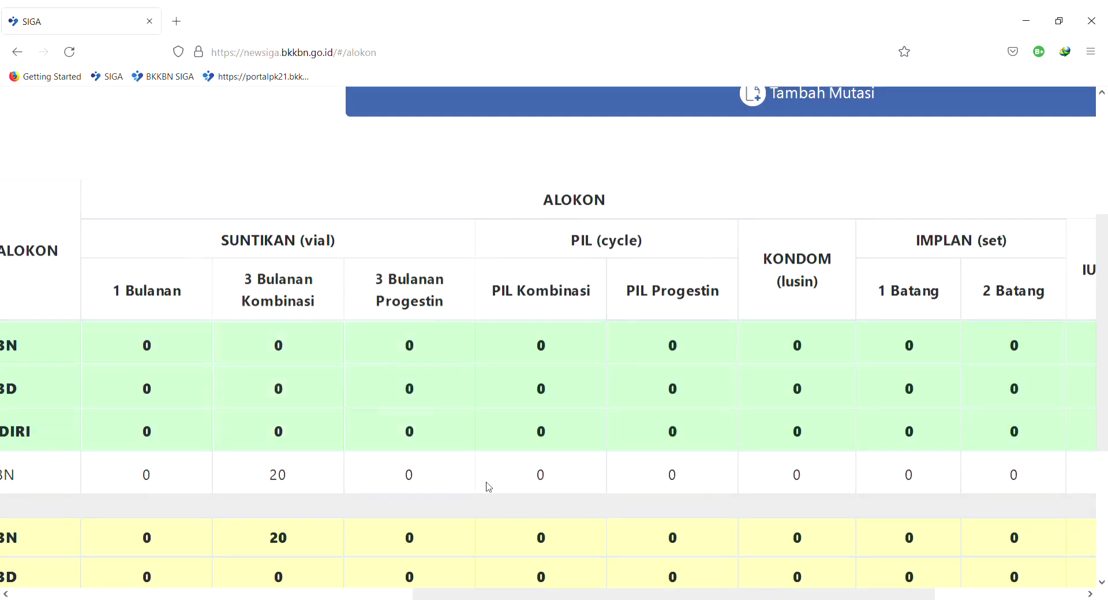
Examine the Total Penerimaan, Total Pengeluaran and Saldo Akhir rows of the mutation table across the contraceptive columns
{"action": "scroll", "coordinate": [488, 488], "scroll_direction": "down", "scroll_amount": 3}
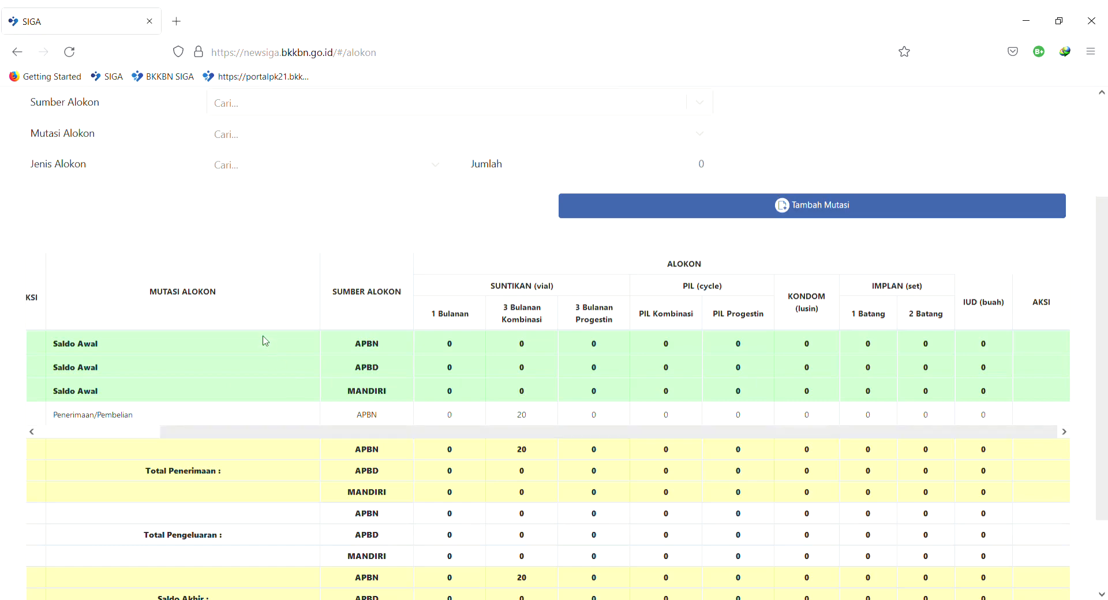
{"action": "scroll", "coordinate": [306, 312], "scroll_direction": "down", "scroll_amount": 2}
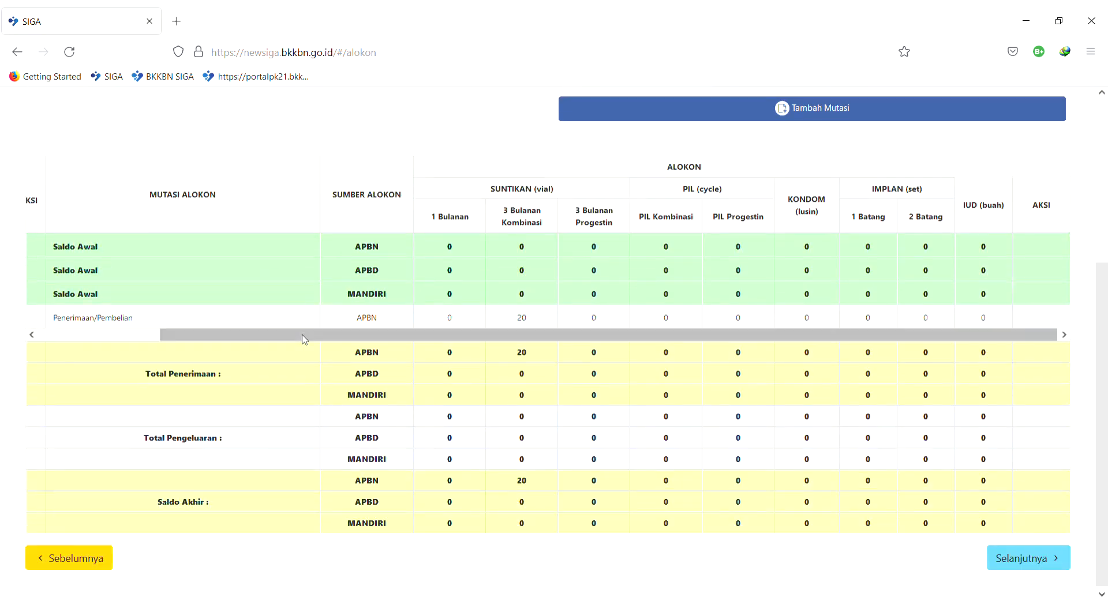
{"action": "left_click_drag", "start_coordinate": [303, 335], "coordinate": [171, 341]}
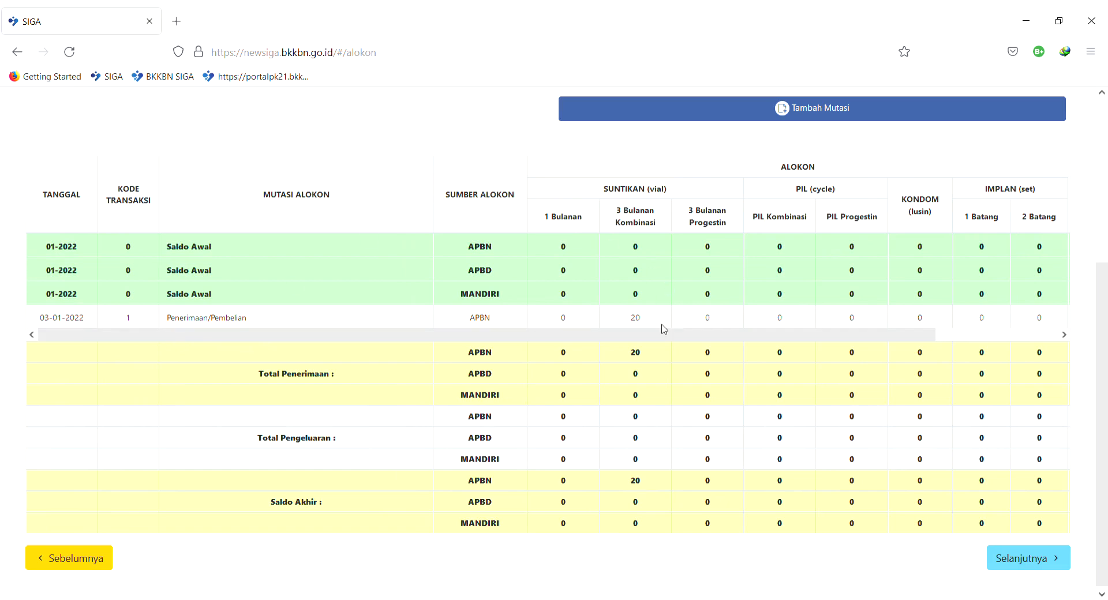
{"action": "scroll", "coordinate": [663, 329], "scroll_direction": "up", "scroll_amount": 5}
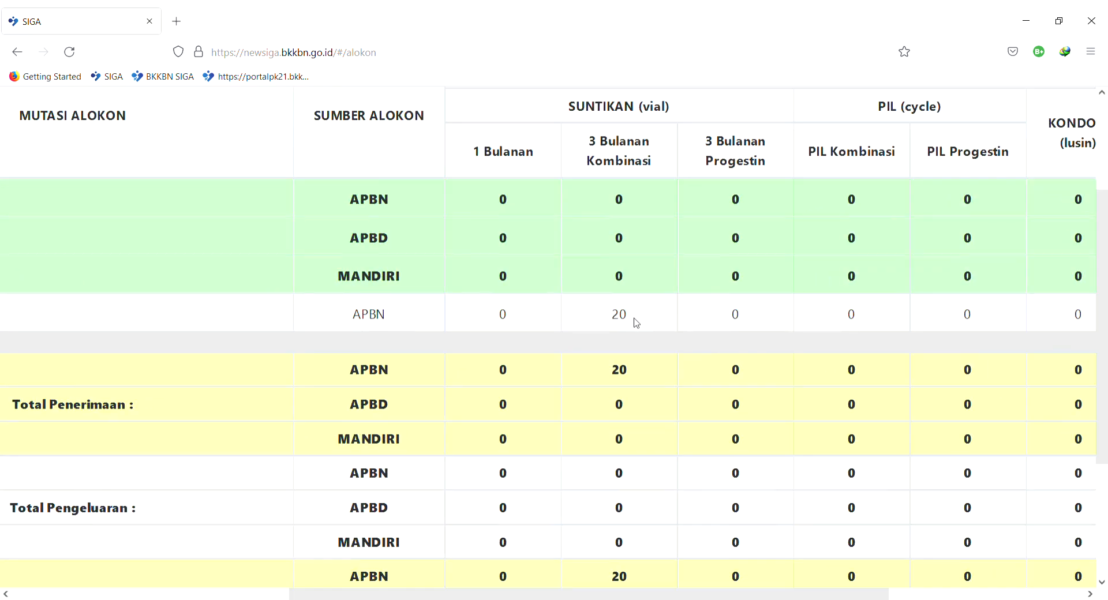
{"action": "scroll", "coordinate": [637, 323], "scroll_direction": "right", "scroll_amount": 4}
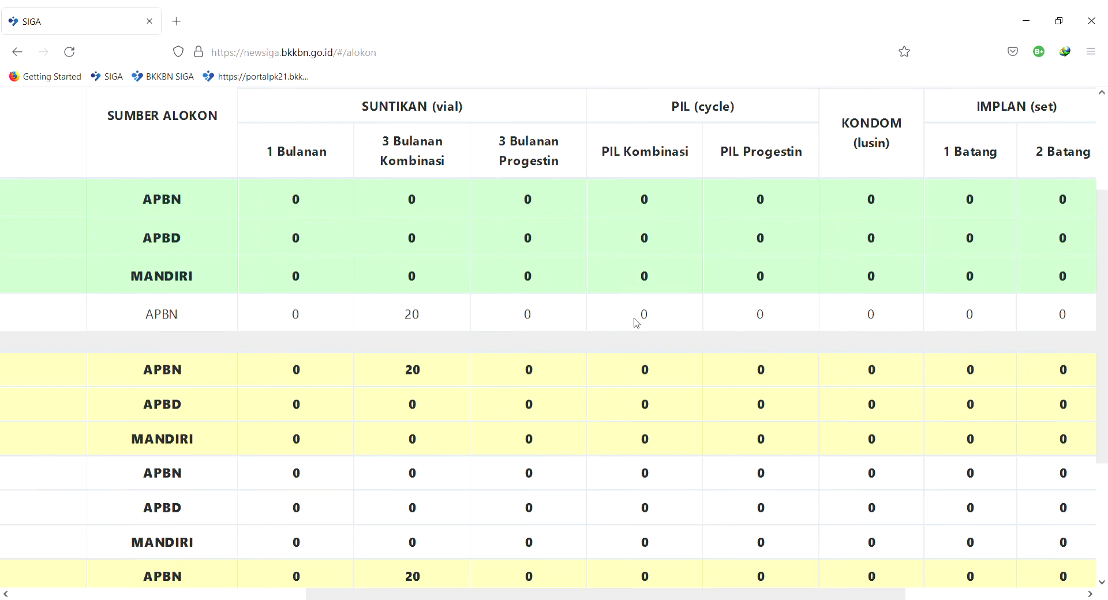
{"action": "scroll", "coordinate": [636, 323], "scroll_direction": "right", "scroll_amount": 3}
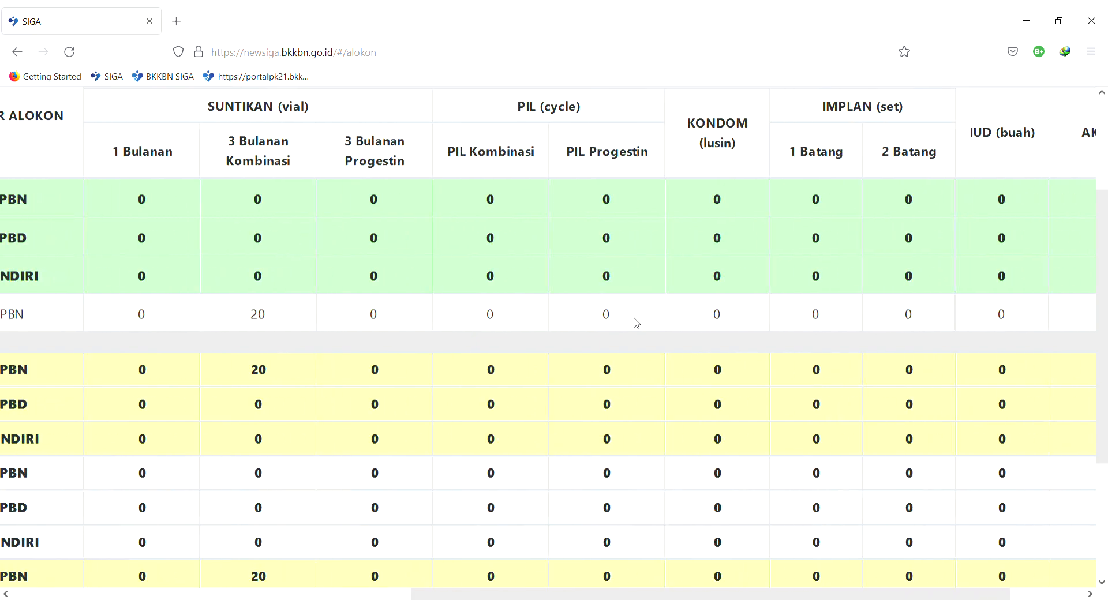
{"action": "scroll", "coordinate": [637, 324], "scroll_direction": "down", "scroll_amount": 3}
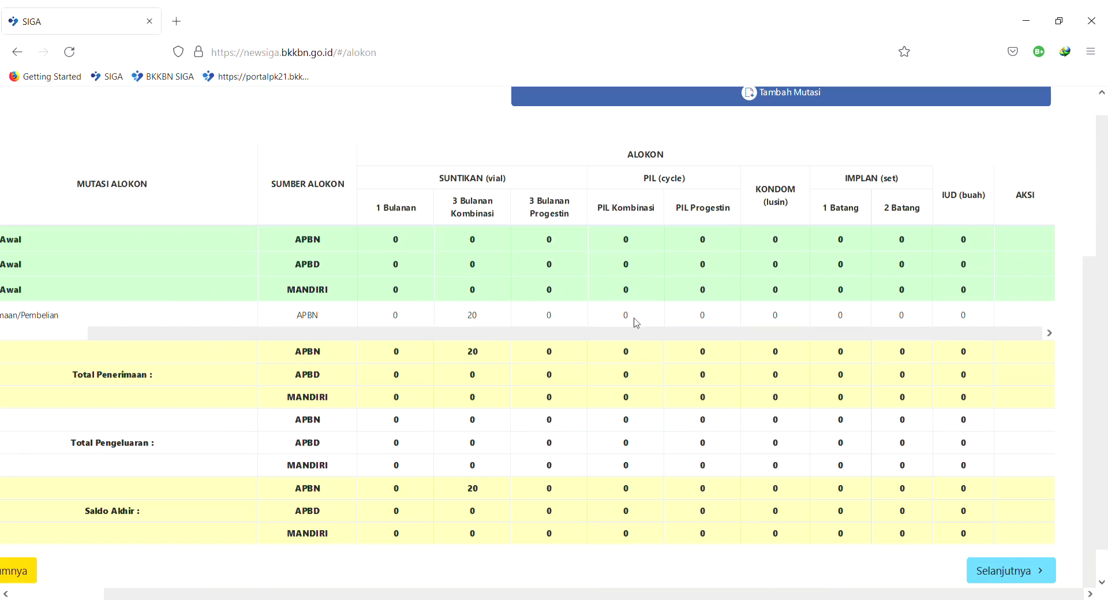
{"action": "scroll", "coordinate": [636, 324], "scroll_direction": "left", "scroll_amount": 2}
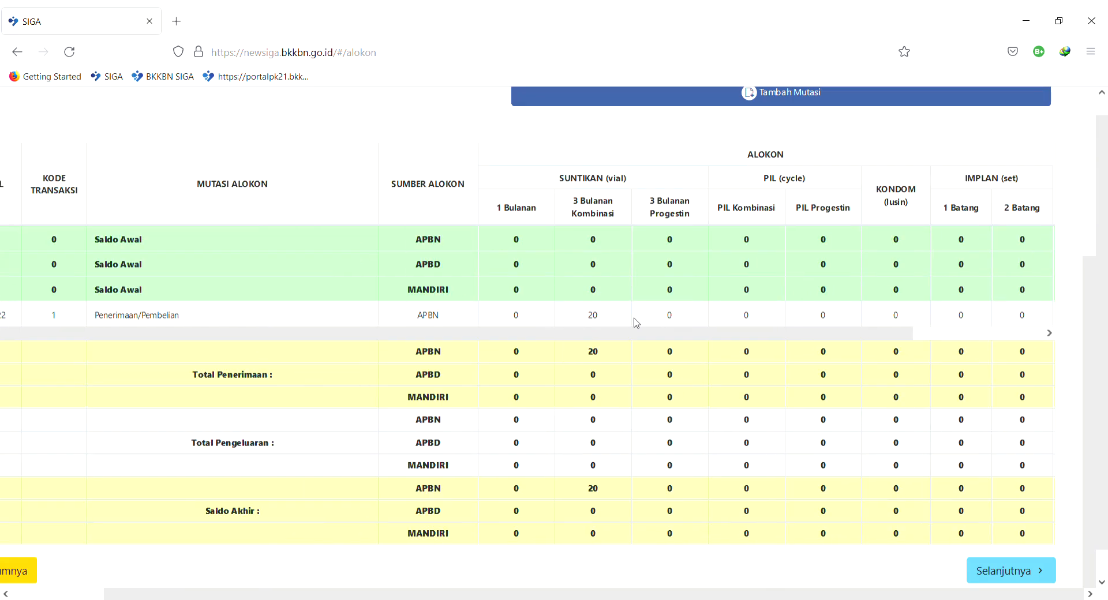
{"action": "scroll", "coordinate": [546, 370], "scroll_direction": "left", "scroll_amount": 3}
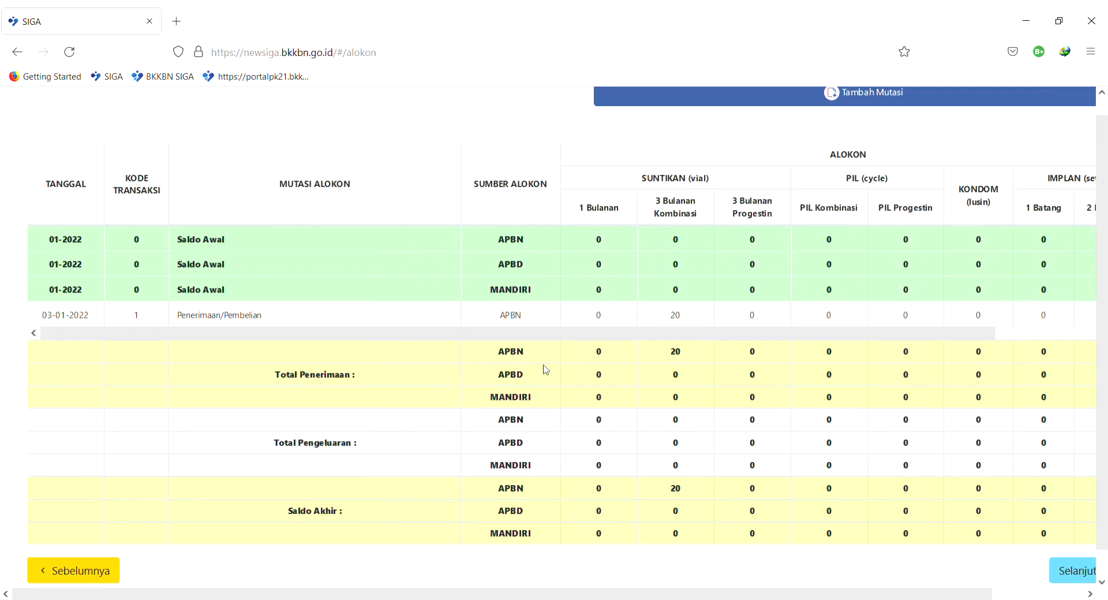
{"action": "scroll", "coordinate": [847, 530], "scroll_direction": "right", "scroll_amount": 2}
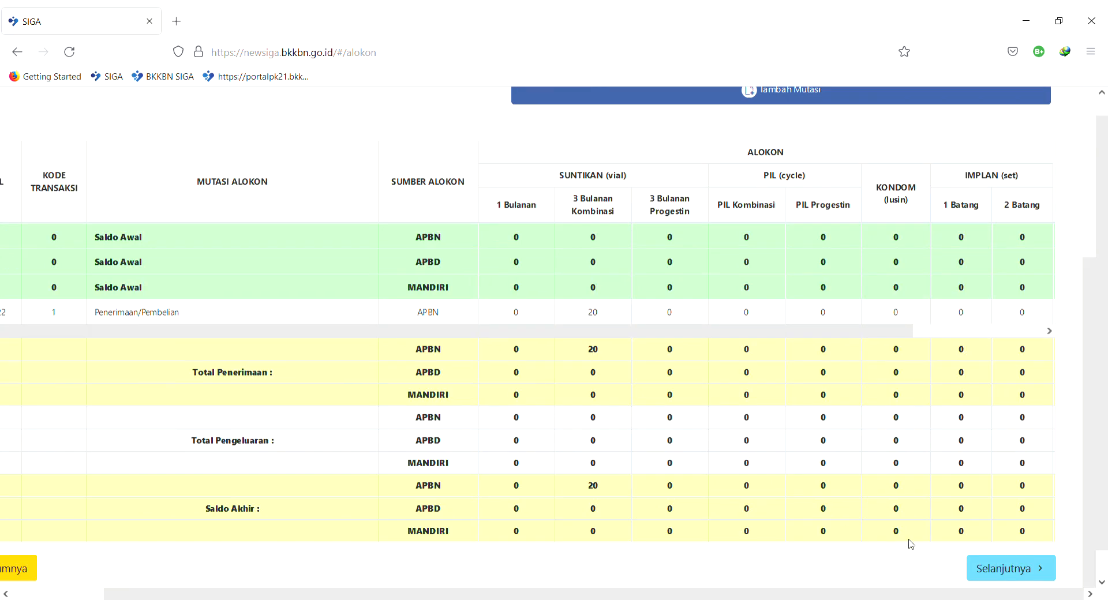
Proceed to the final page of the Mutasi Alokon form and set the Tanggal to 01/07/2022
{"action": "scroll", "coordinate": [1029, 565], "scroll_direction": "up", "scroll_amount": 3}
{"action": "left_click", "coordinate": [1020, 572]}
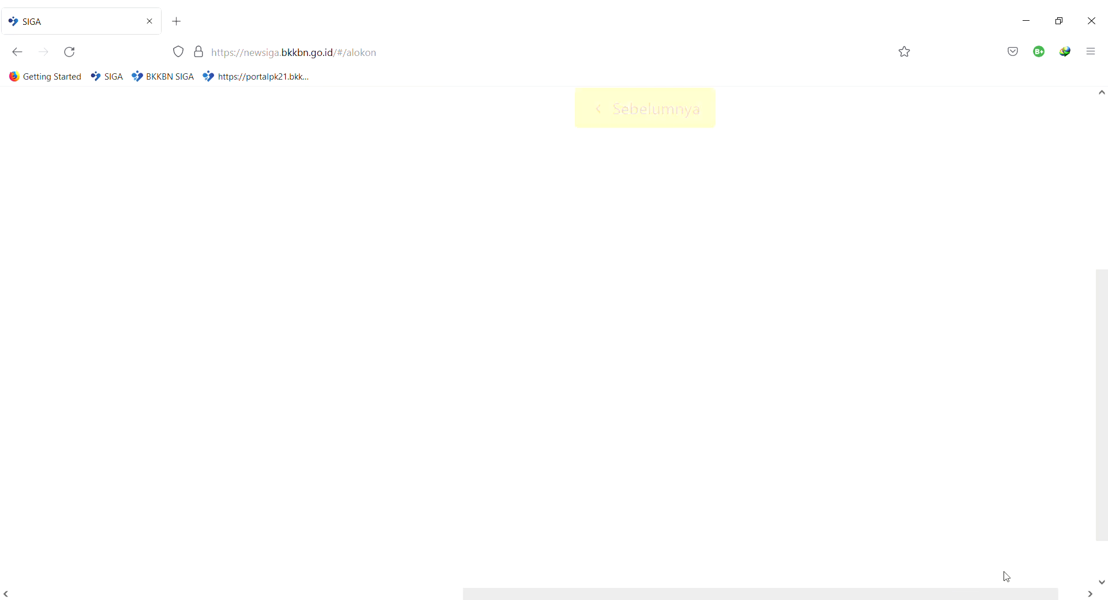
{"action": "scroll", "coordinate": [519, 348], "scroll_direction": "down", "scroll_amount": 3}
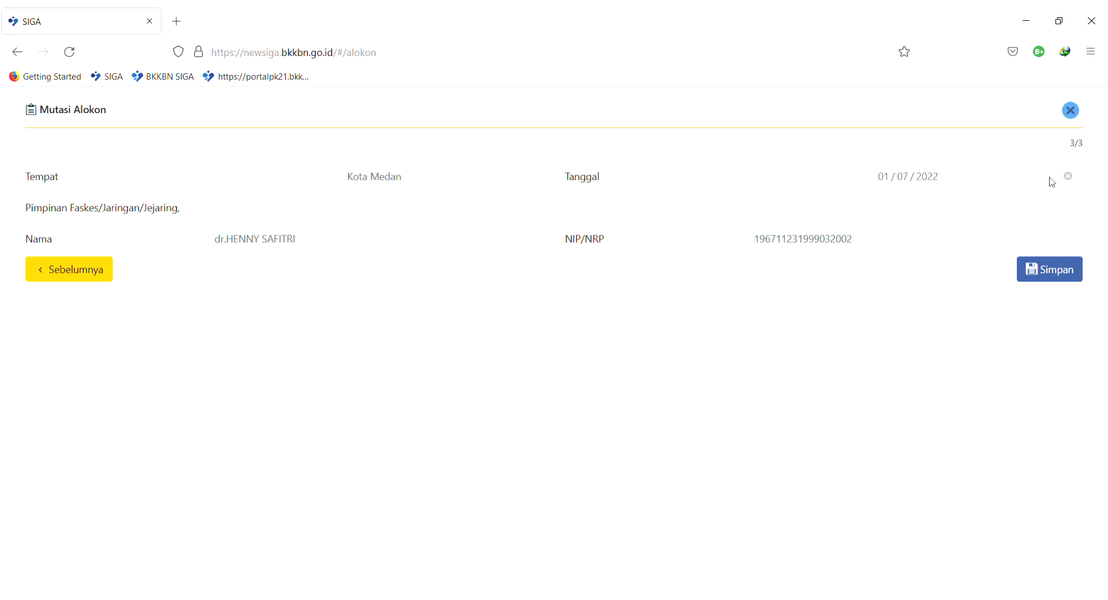
{"action": "left_click", "coordinate": [984, 182]}
{"action": "left_click", "coordinate": [958, 298]}
{"action": "scroll", "coordinate": [1055, 278], "scroll_direction": "up", "scroll_amount": 3}
{"action": "scroll", "coordinate": [1055, 279], "scroll_direction": "right", "scroll_amount": 1}
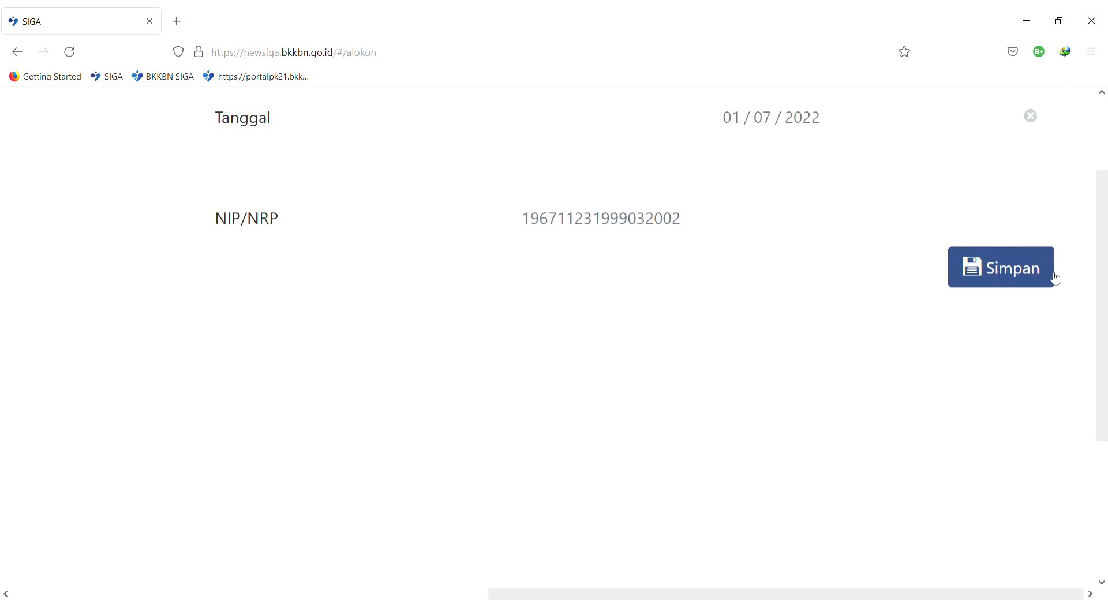
Save the Mutasi Alokon data and acknowledge the confirmation
{"action": "left_click", "coordinate": [998, 269]}
{"action": "left_click", "coordinate": [172, 490]}
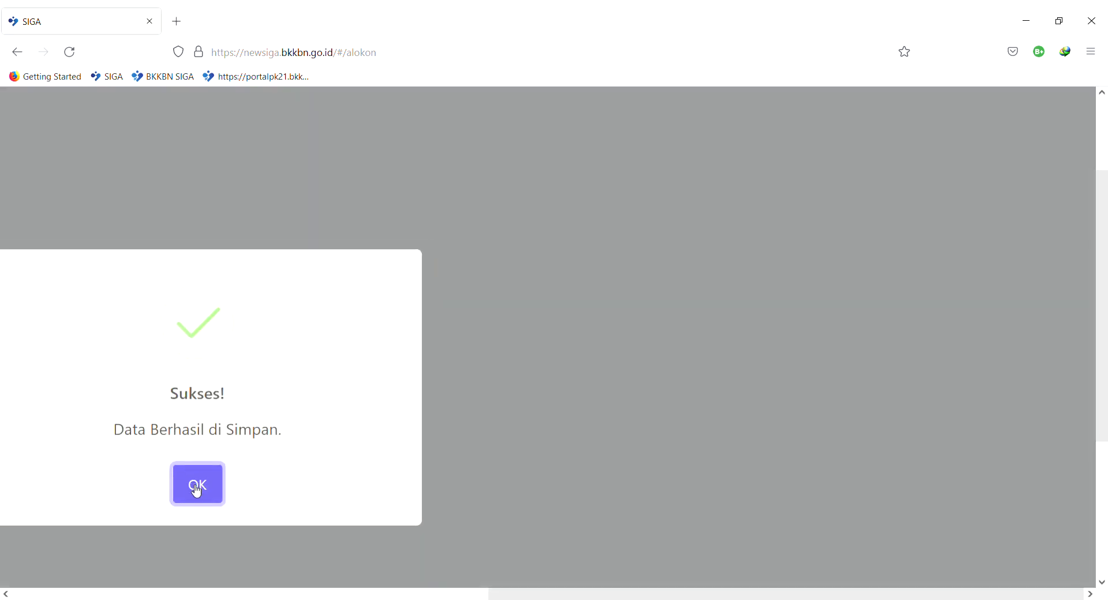
{"action": "scroll", "coordinate": [133, 477], "scroll_direction": "left", "scroll_amount": 2}
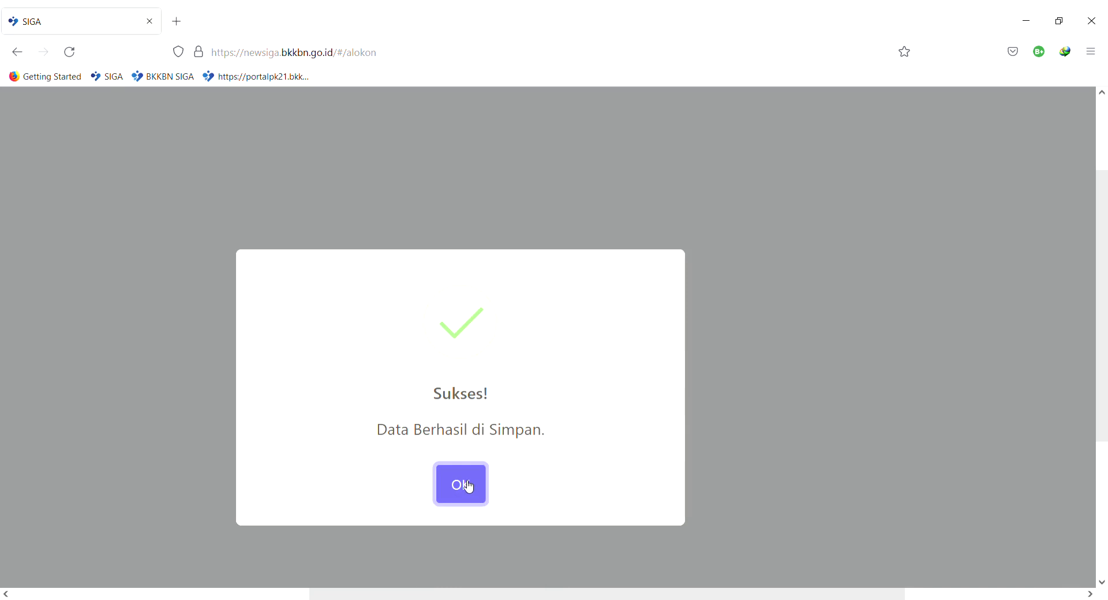
{"action": "left_click", "coordinate": [469, 488]}
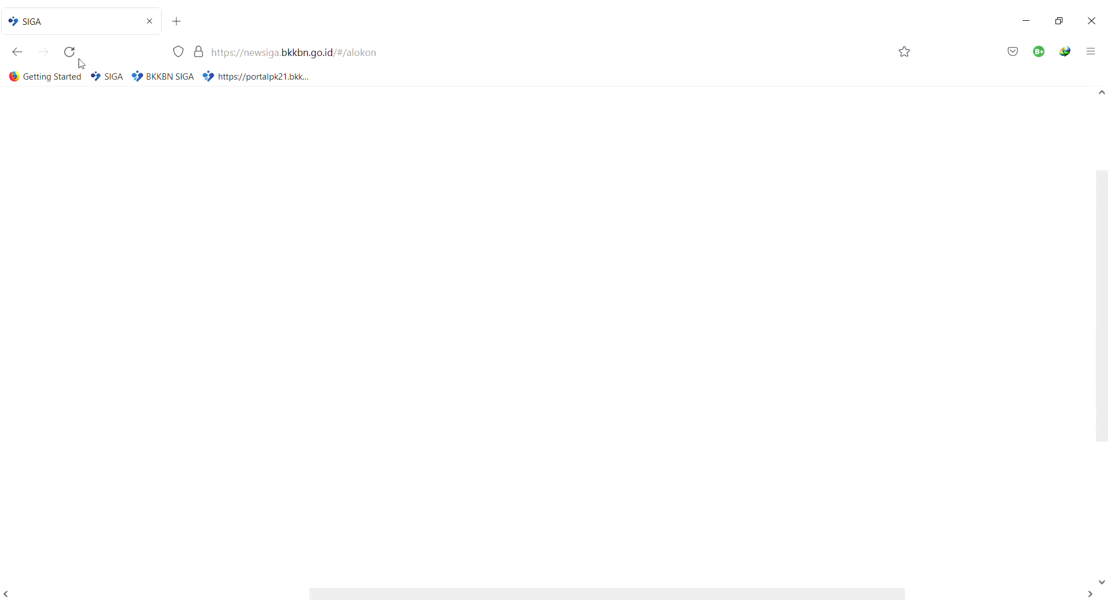
Reload the blank Mutasi Alokon page
{"action": "left_click", "coordinate": [397, 54]}
{"action": "key", "text": "ctrl+a"}
{"action": "key", "text": "Return"}
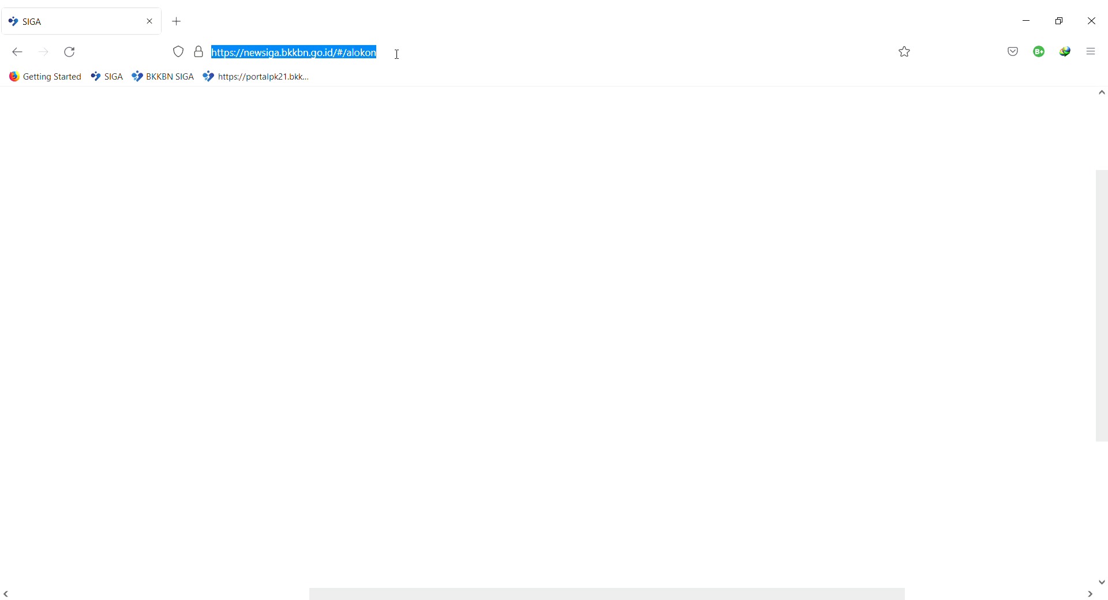
{"action": "left_click", "coordinate": [71, 54]}
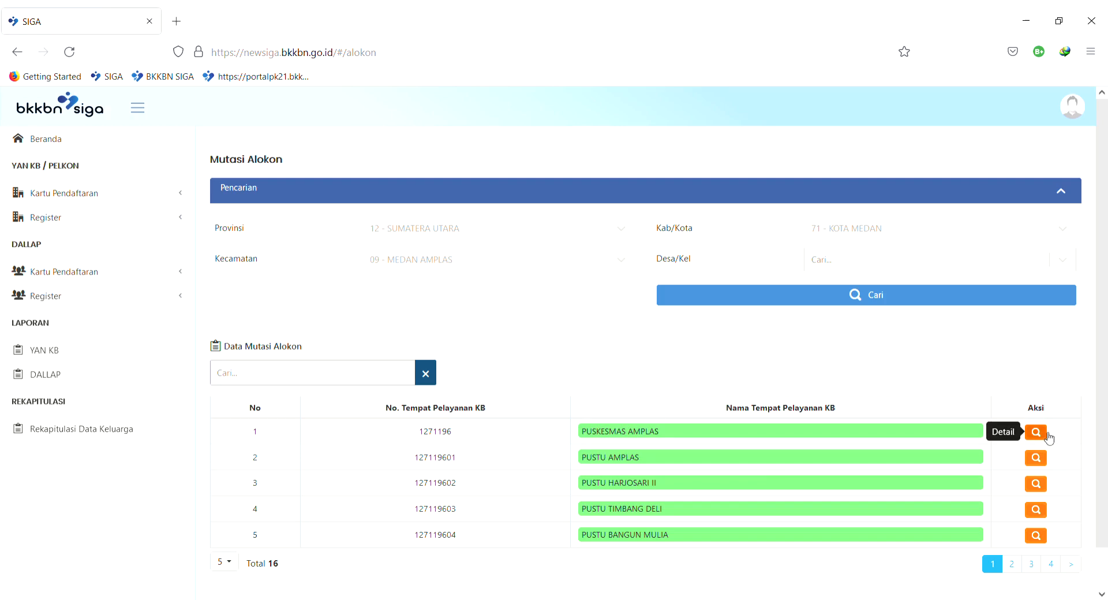
Open the list of Mutasi Alokon records for Puskesmas Amplas
{"action": "scroll", "coordinate": [1049, 438], "scroll_direction": "up", "scroll_amount": 3}
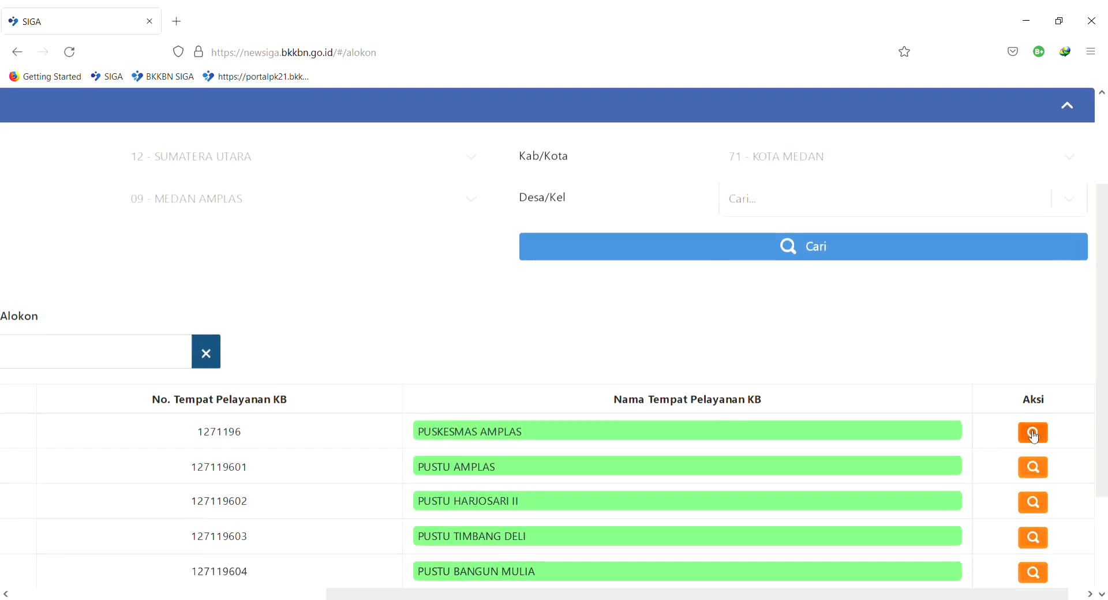
{"action": "left_click", "coordinate": [1046, 434]}
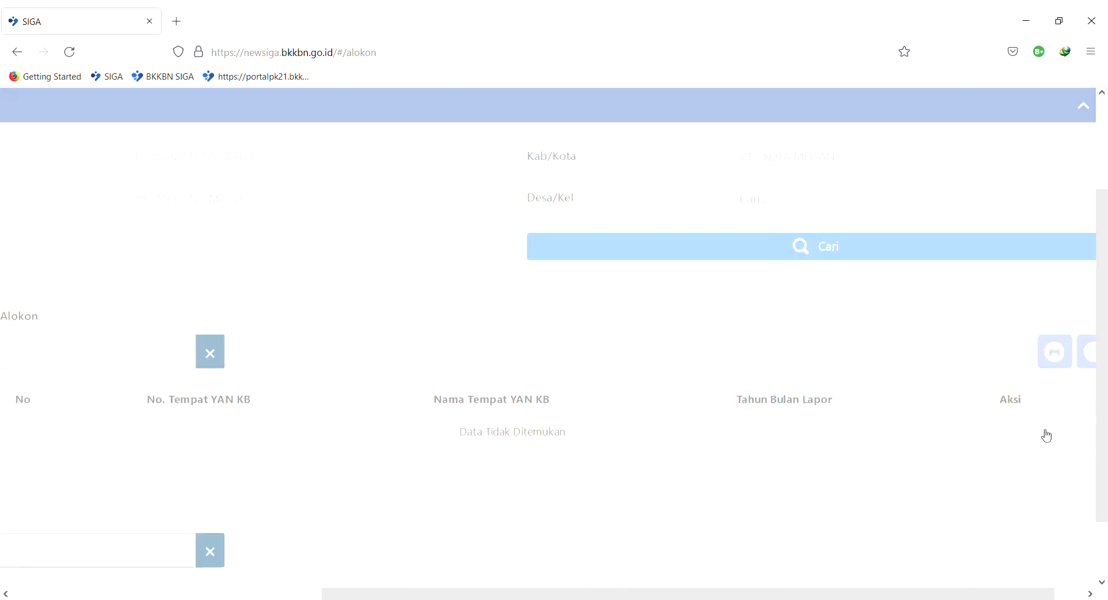
{"action": "scroll", "coordinate": [816, 473], "scroll_direction": "down", "scroll_amount": 3}
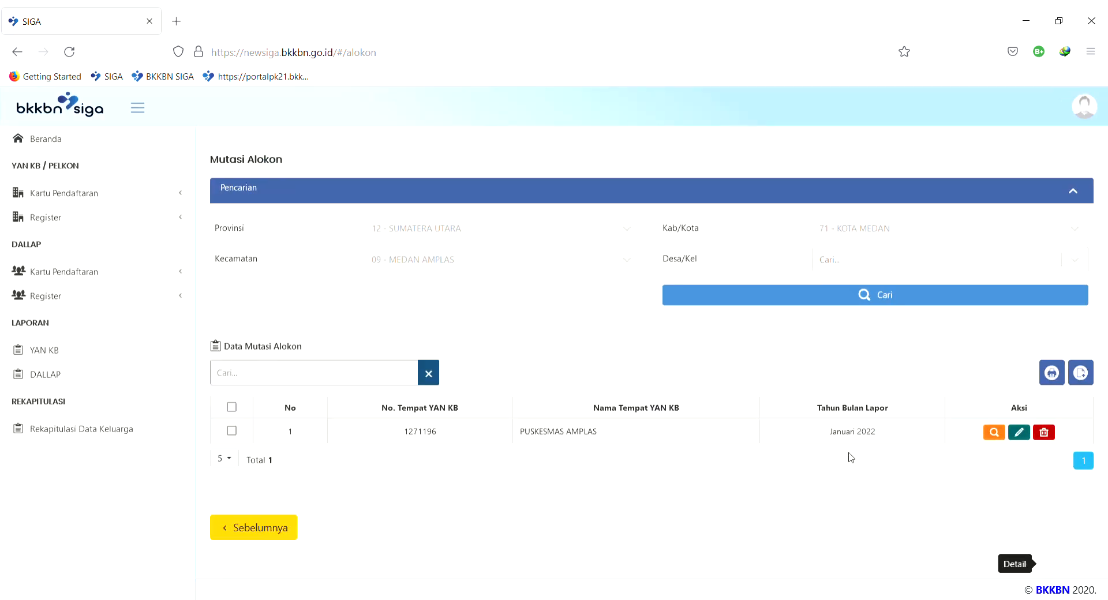
Open the details of the saved Januari 2022 record of Puskesmas Amplas
{"action": "scroll", "coordinate": [850, 458], "scroll_direction": "up", "scroll_amount": 3}
{"action": "scroll", "coordinate": [996, 433], "scroll_direction": "up", "scroll_amount": 2}
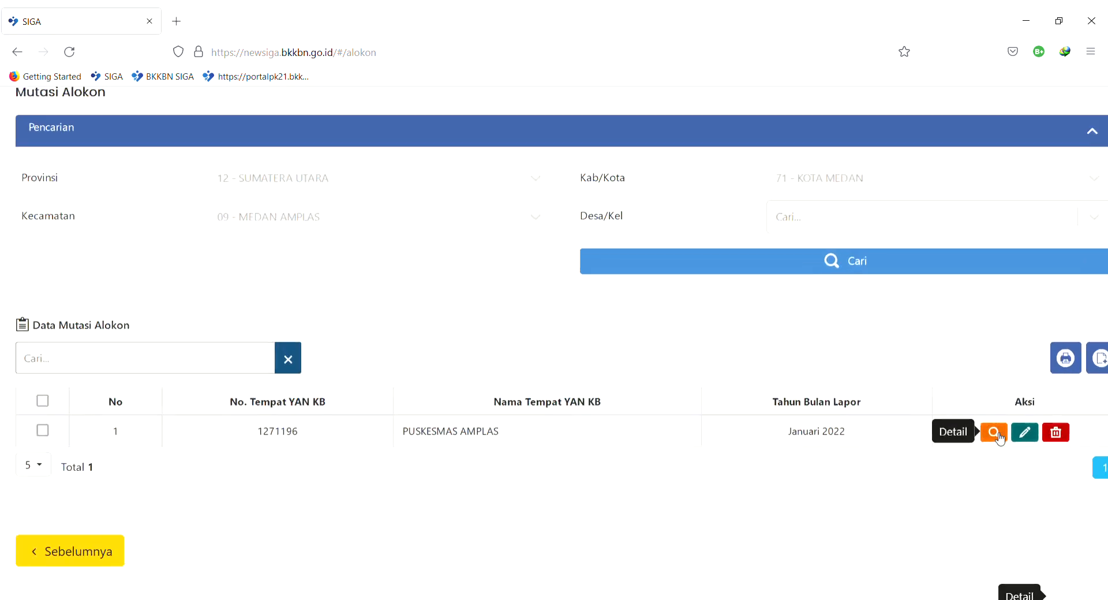
{"action": "left_click", "coordinate": [996, 433]}
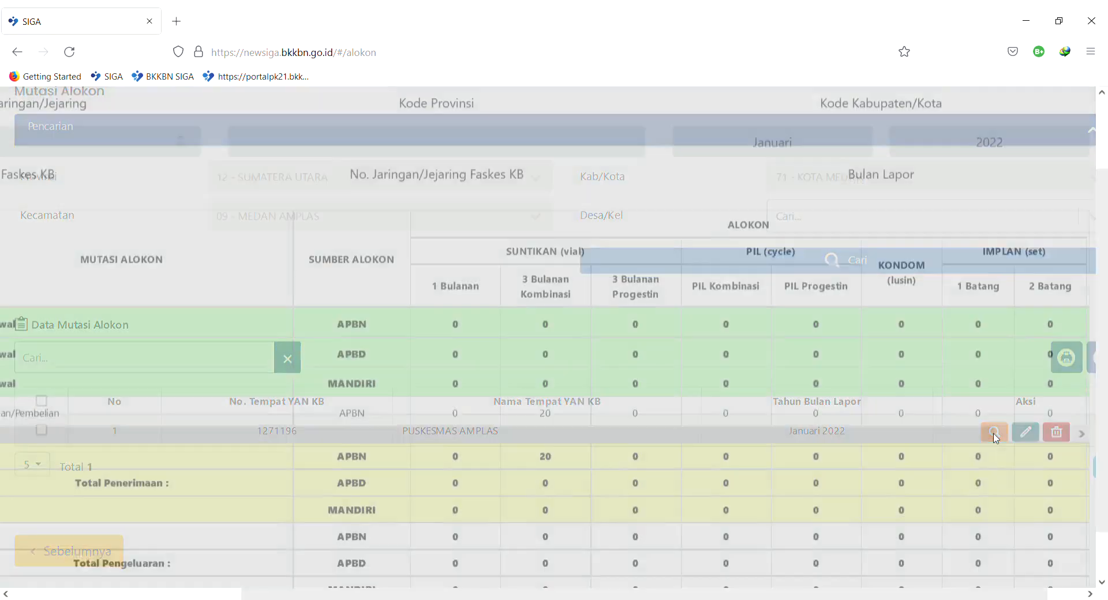
{"action": "scroll", "coordinate": [610, 427], "scroll_direction": "down", "scroll_amount": 2}
{"action": "scroll", "coordinate": [607, 426], "scroll_direction": "down", "scroll_amount": 1}
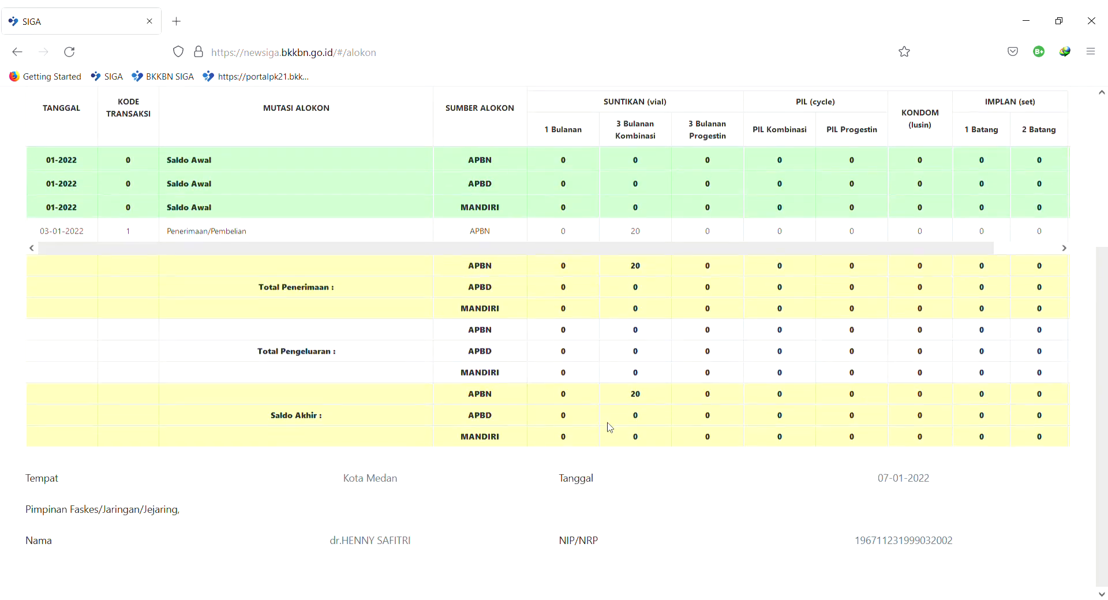
Review the saved record's facility data, mutation rows and totals, and return to the record list
{"action": "scroll", "coordinate": [607, 426], "scroll_direction": "up", "scroll_amount": 2}
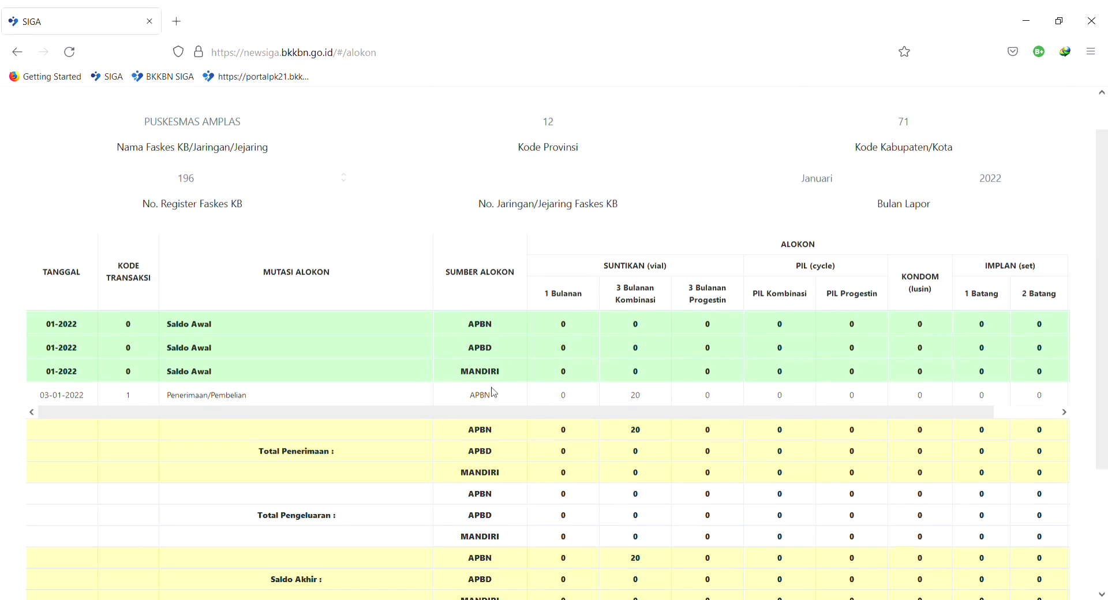
{"action": "scroll", "coordinate": [494, 393], "scroll_direction": "up", "scroll_amount": 5}
{"action": "scroll", "coordinate": [481, 411], "scroll_direction": "down", "scroll_amount": 5}
{"action": "scroll", "coordinate": [946, 374], "scroll_direction": "up", "scroll_amount": 1}
{"action": "scroll", "coordinate": [949, 369], "scroll_direction": "down", "scroll_amount": 3}
{"action": "scroll", "coordinate": [950, 369], "scroll_direction": "up", "scroll_amount": 3}
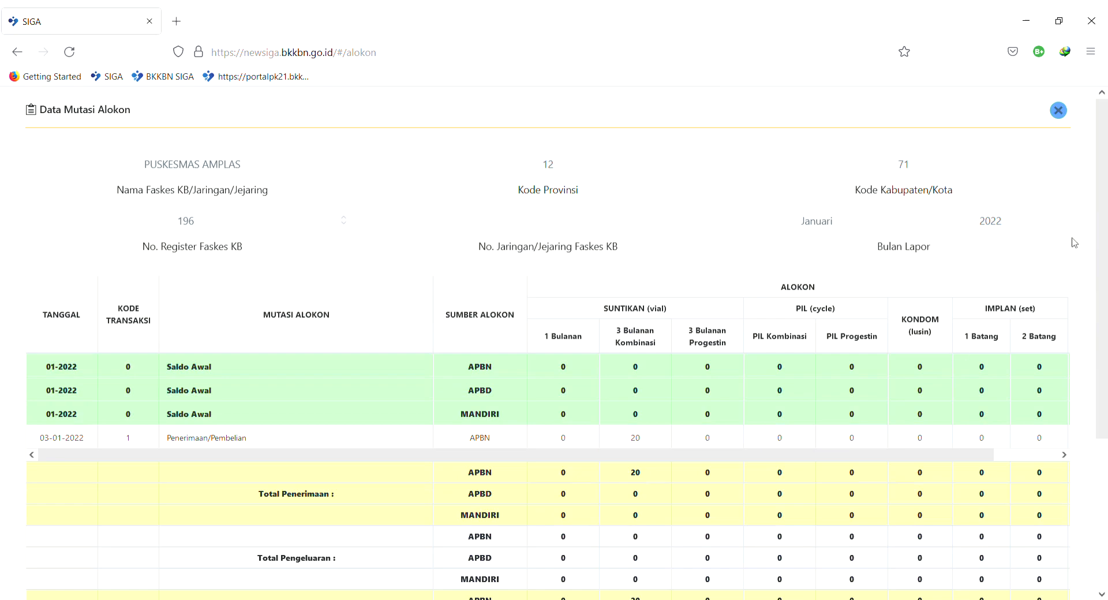
{"action": "left_click", "coordinate": [1059, 110]}
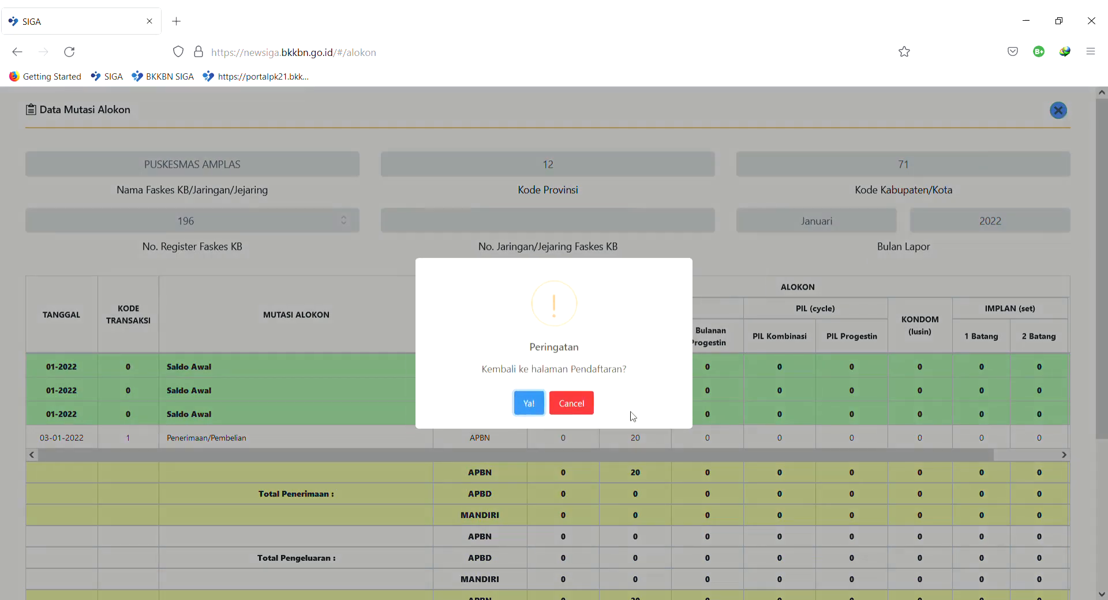
{"action": "left_click", "coordinate": [530, 404]}
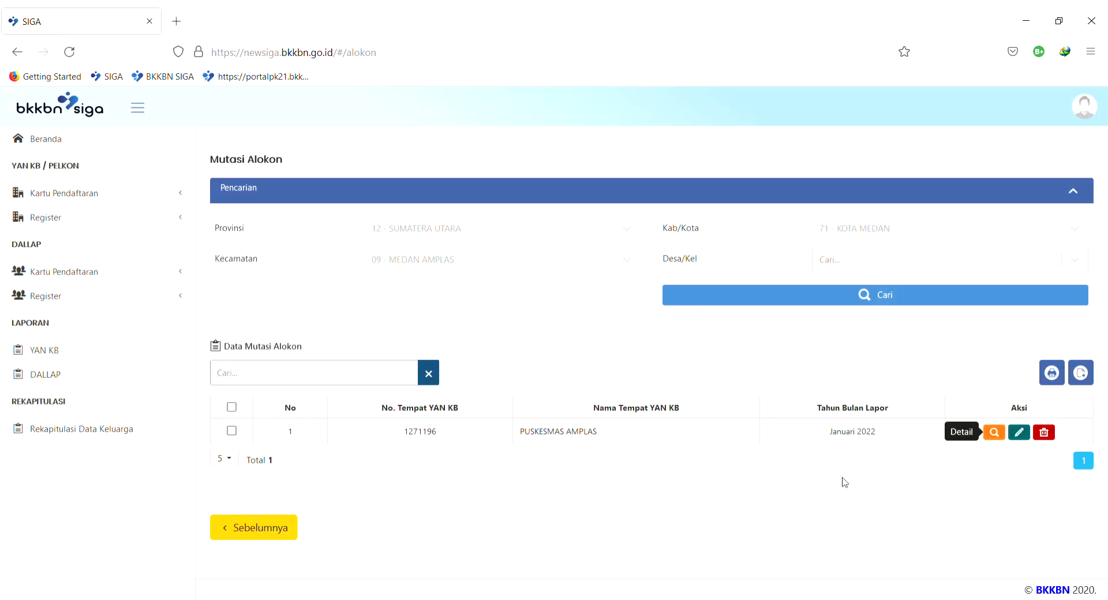